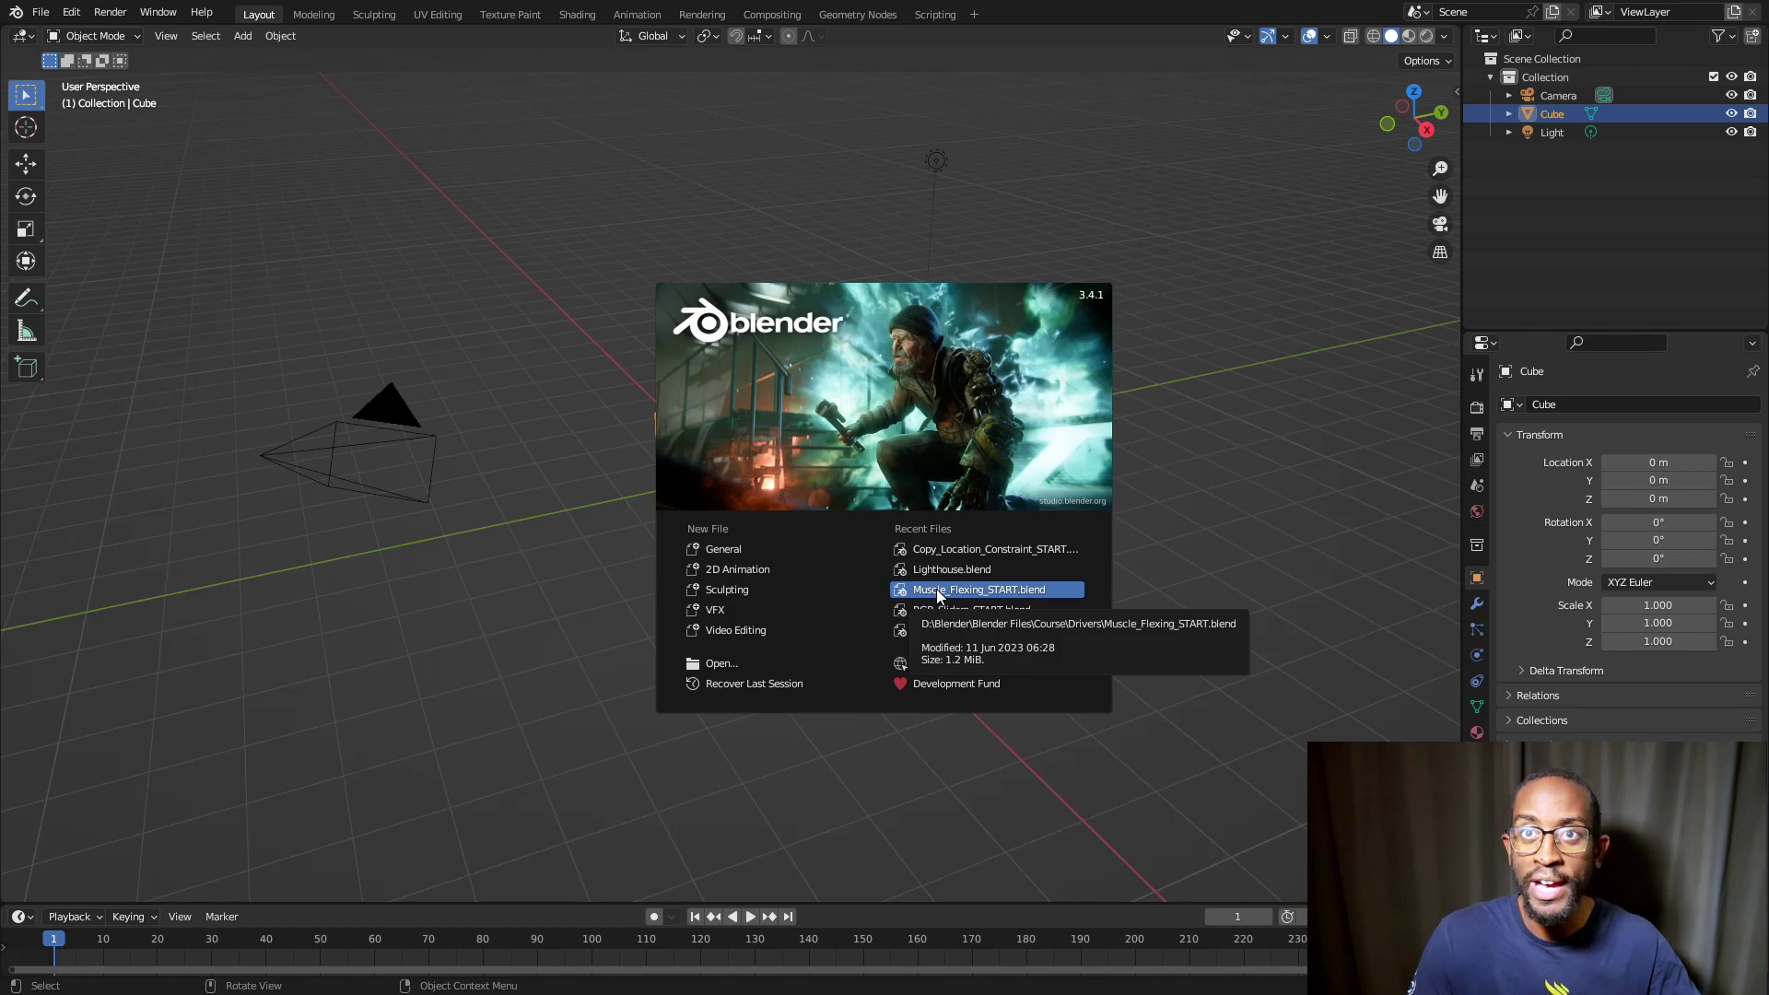
left_click(1162, 342)
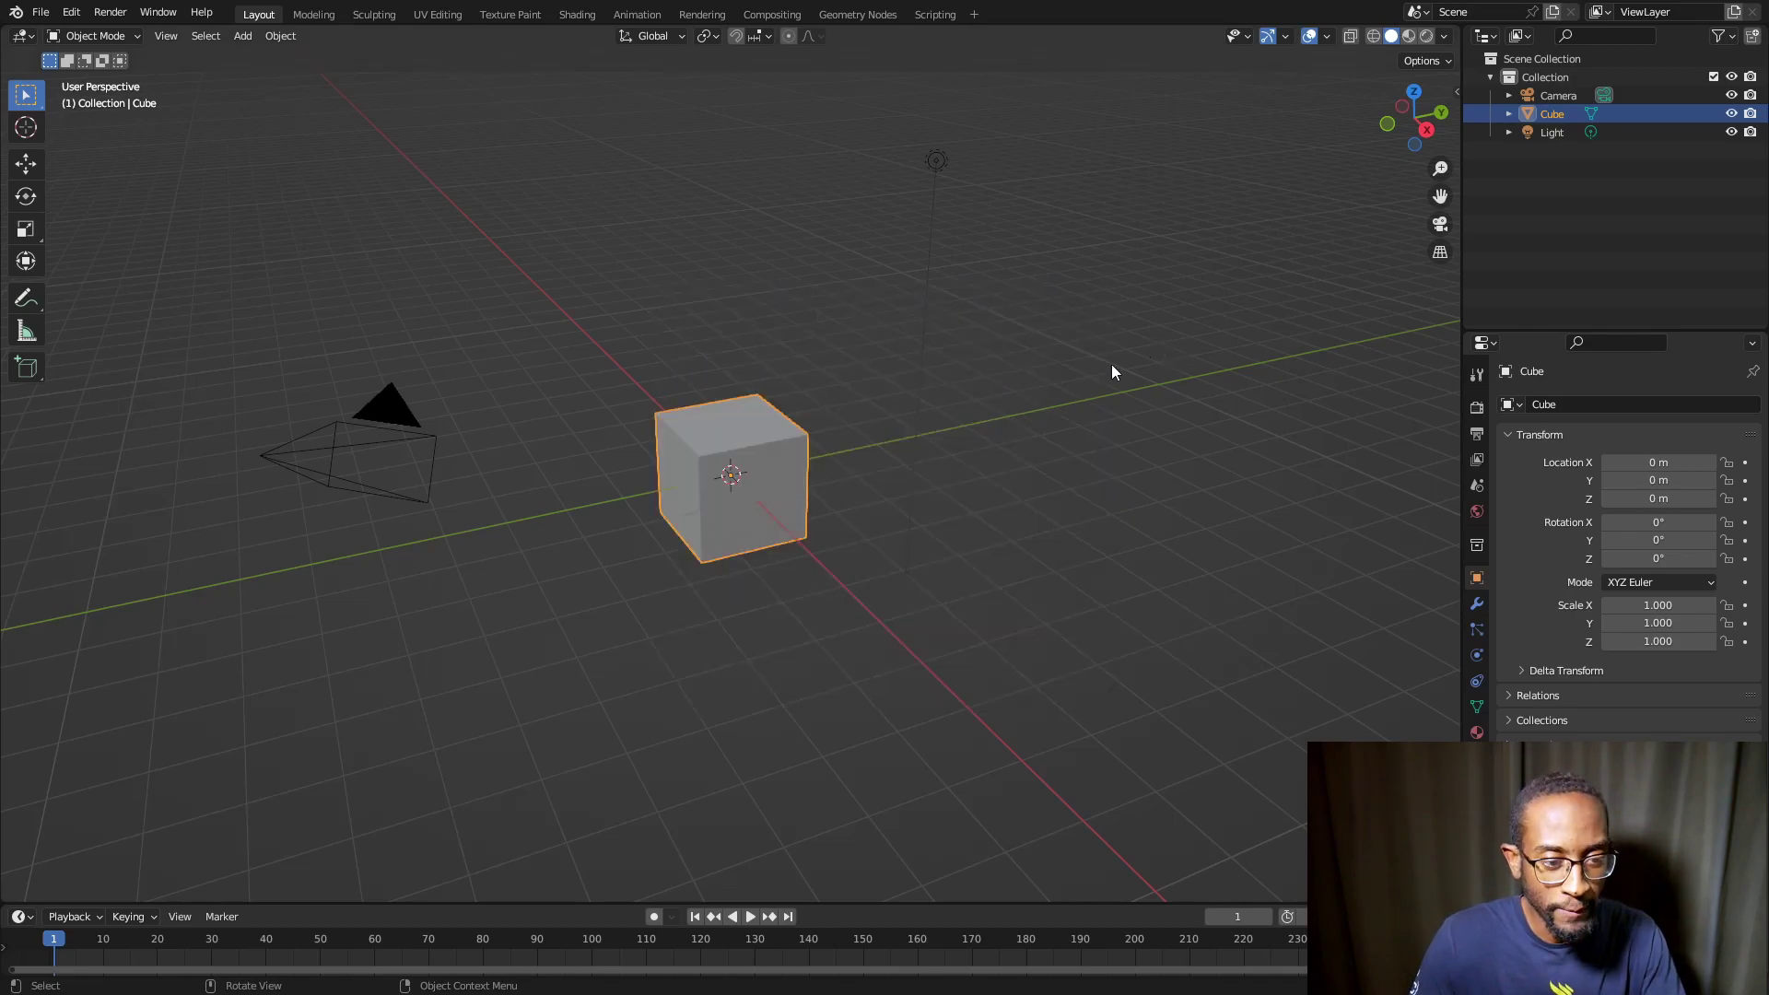
middle_click_drag(777, 560, 814, 503)
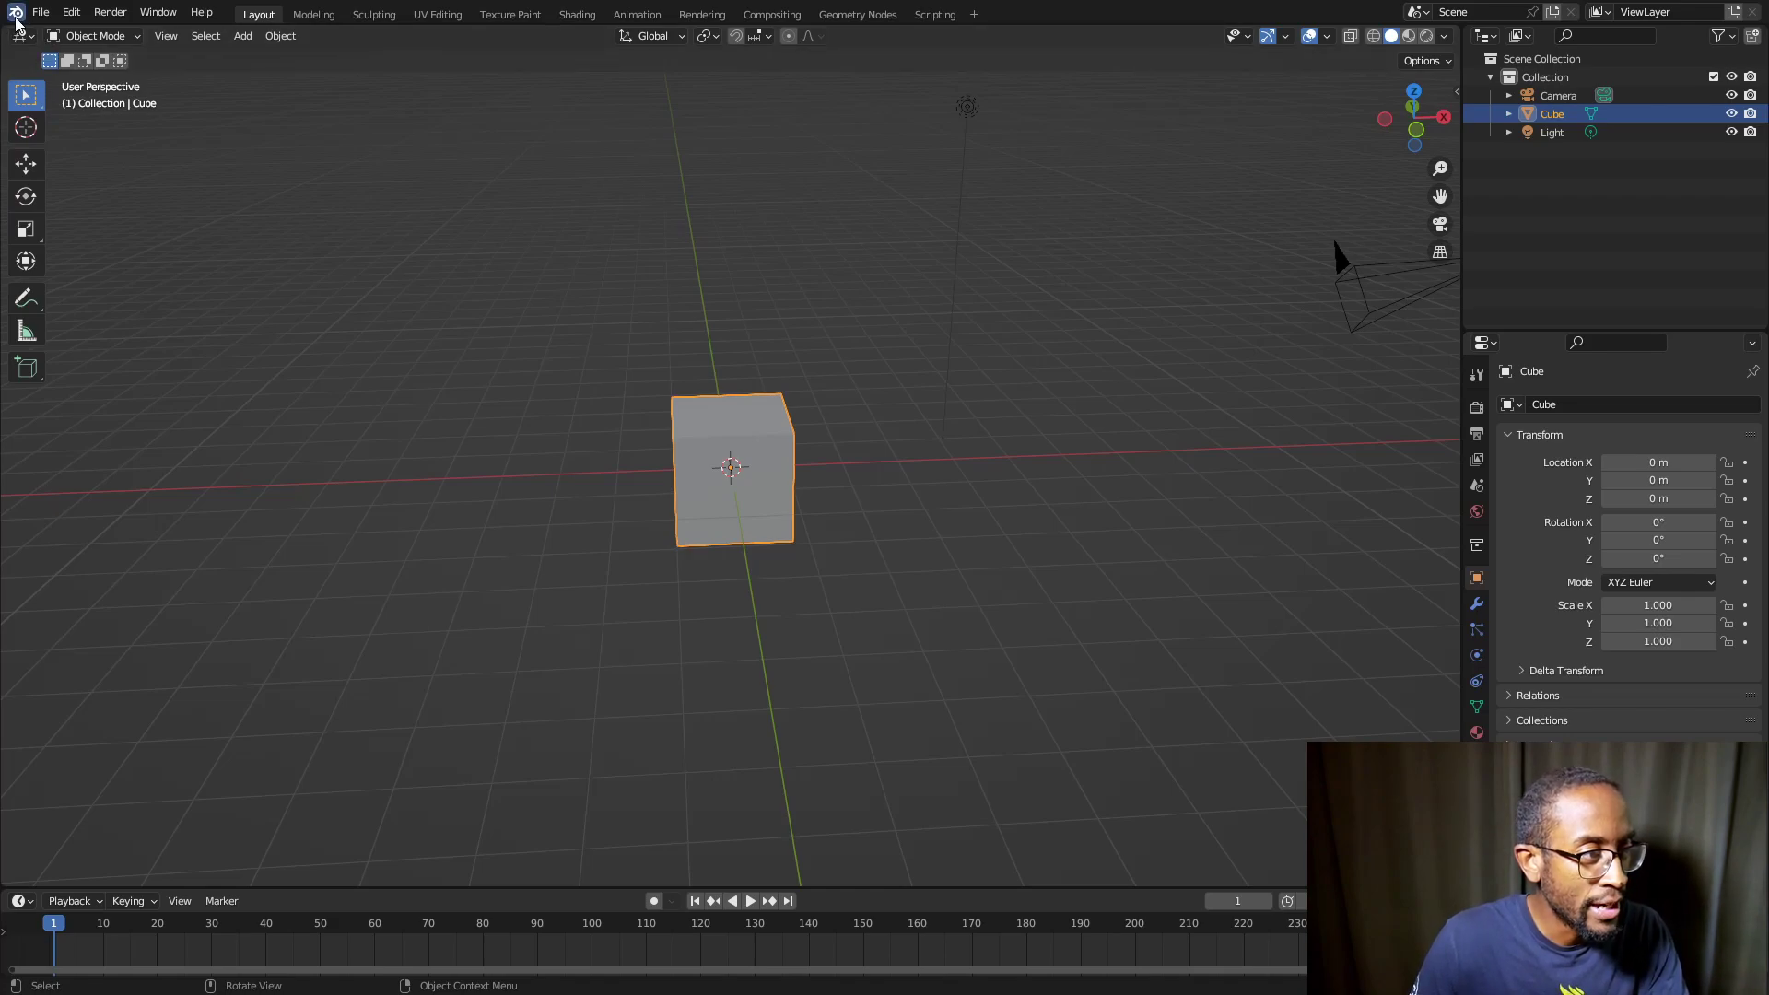
left_click(16, 17)
left_click(51, 34)
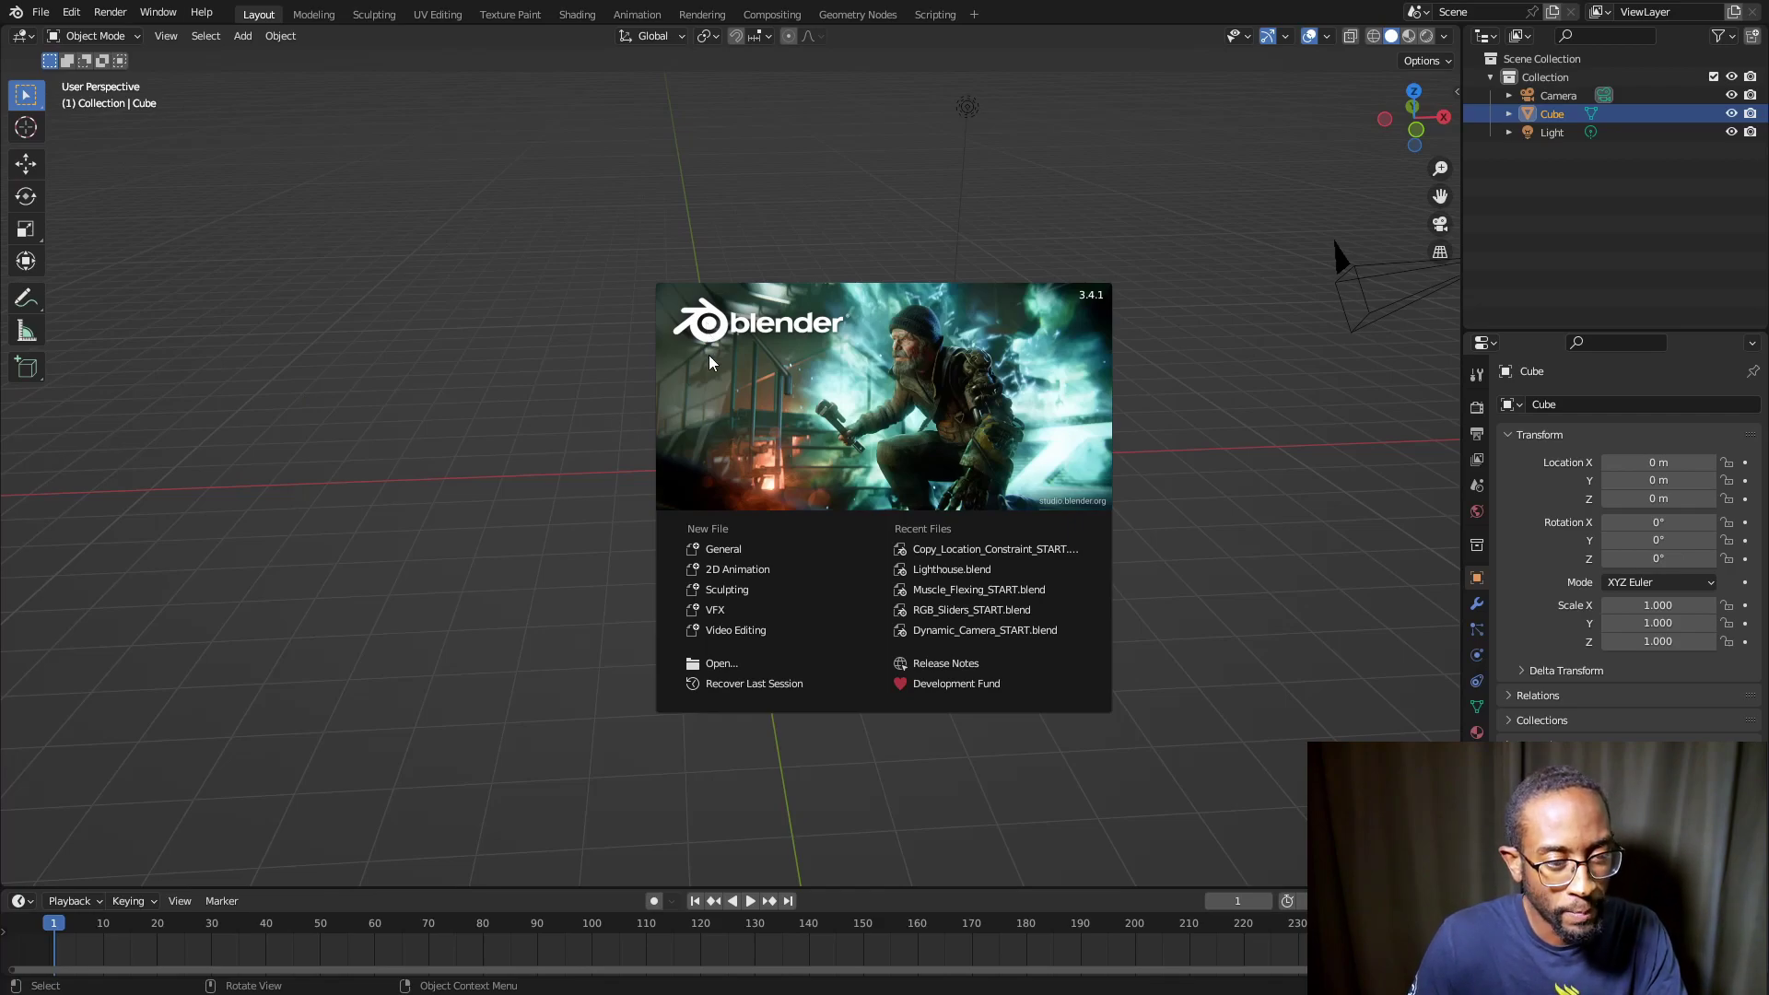
left_click(519, 445)
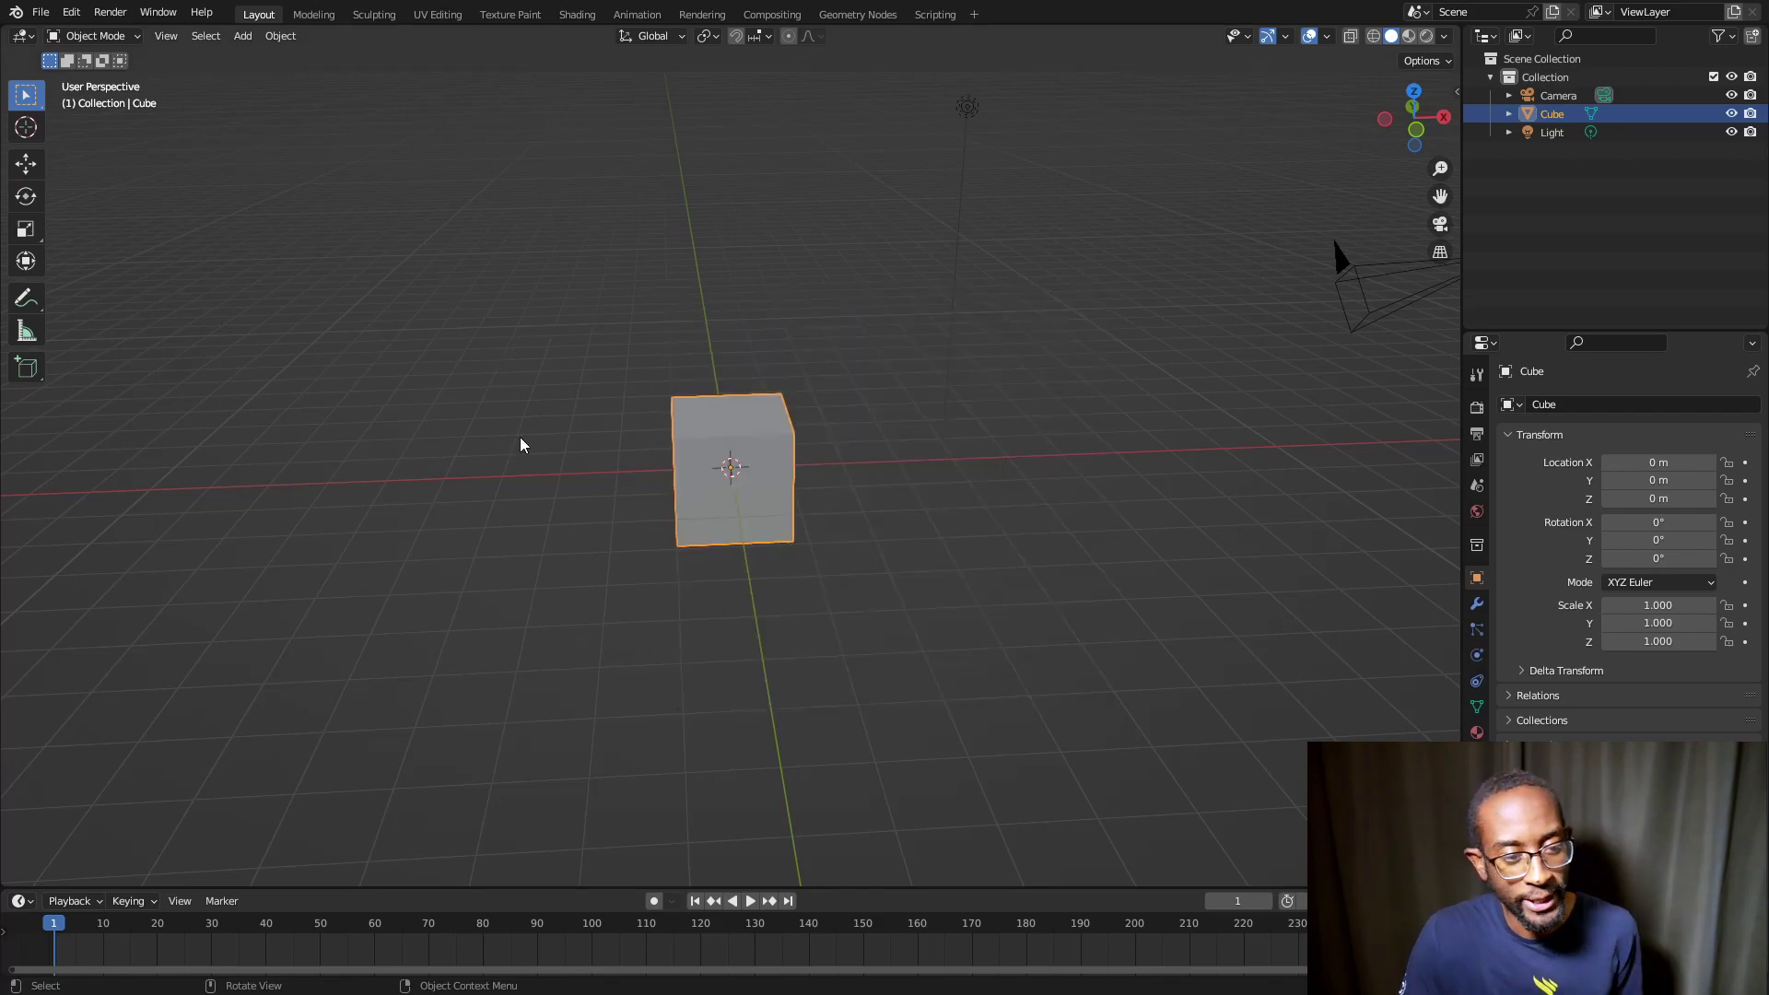
Orbit to bring the camera into view, select Camera, Cube and Light, then raise the timeline border
mouse_move(770, 557)
middle_mouse_down()
mouse_move(650, 551)
mouse_move(807, 558)
mouse_move(791, 542)
middle_mouse_up()
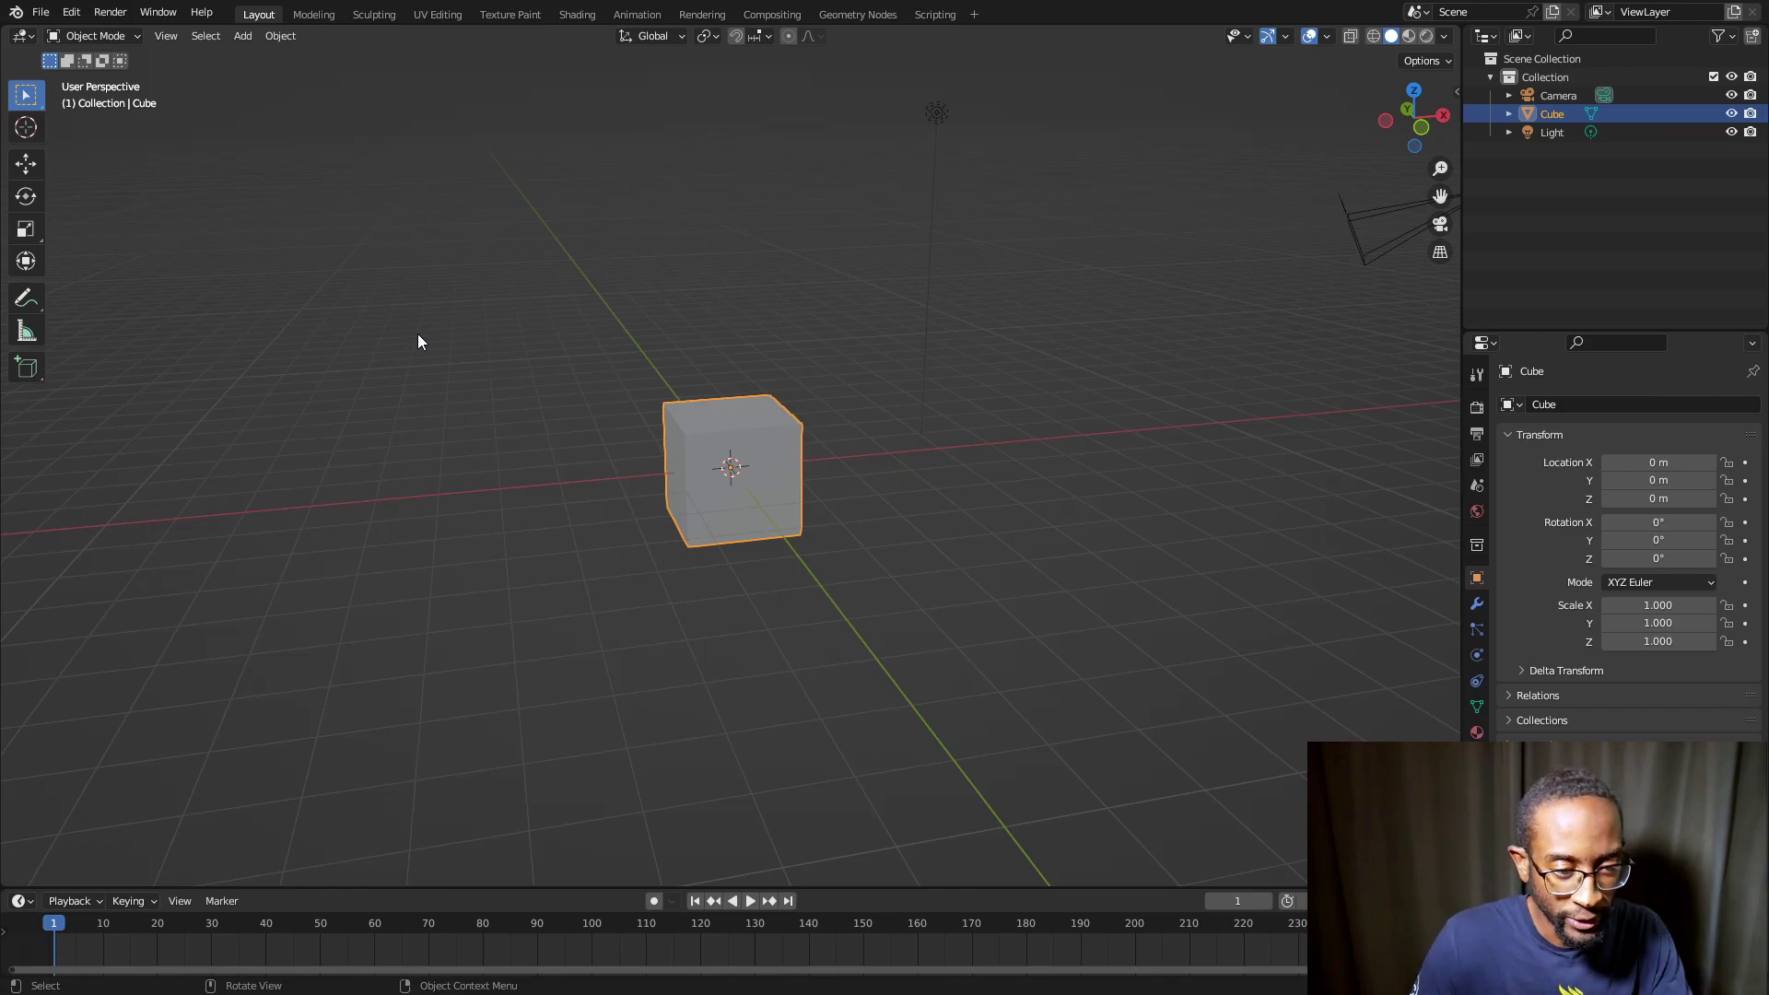
mouse_move(698, 556)
middle_mouse_down()
mouse_move(510, 557)
mouse_move(707, 584)
mouse_move(727, 565)
middle_mouse_up()
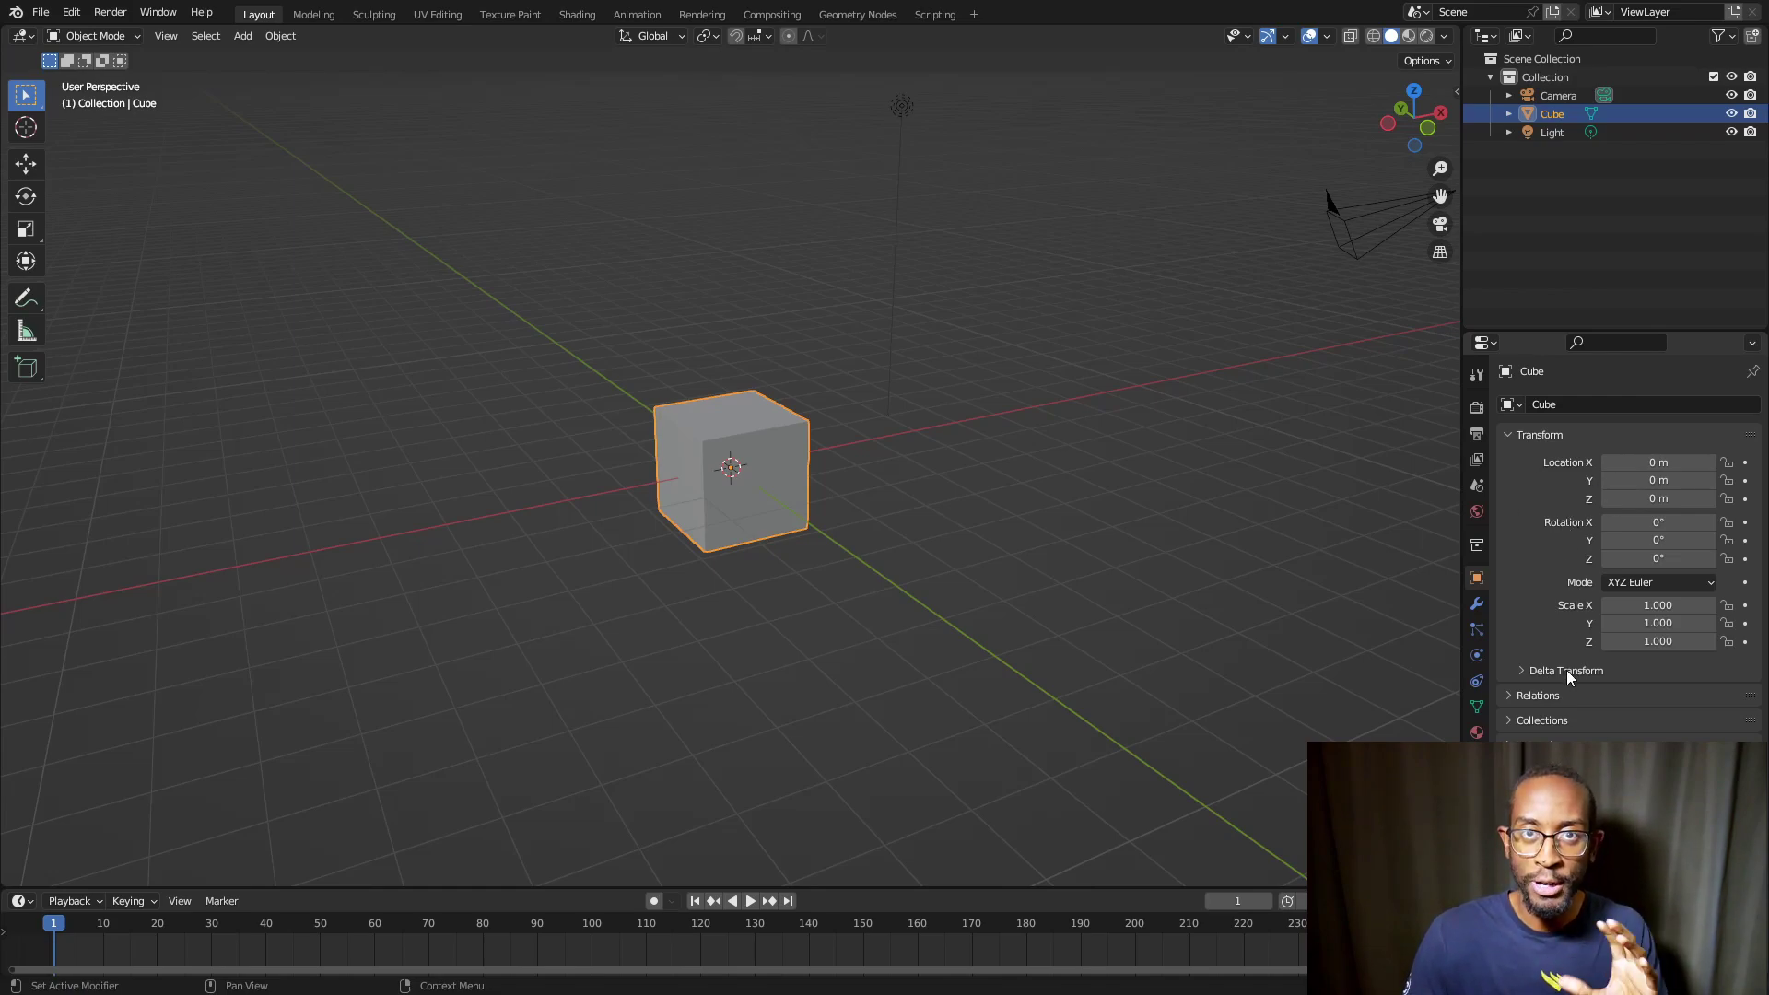
left_click(1544, 132)
left_click(1544, 96)
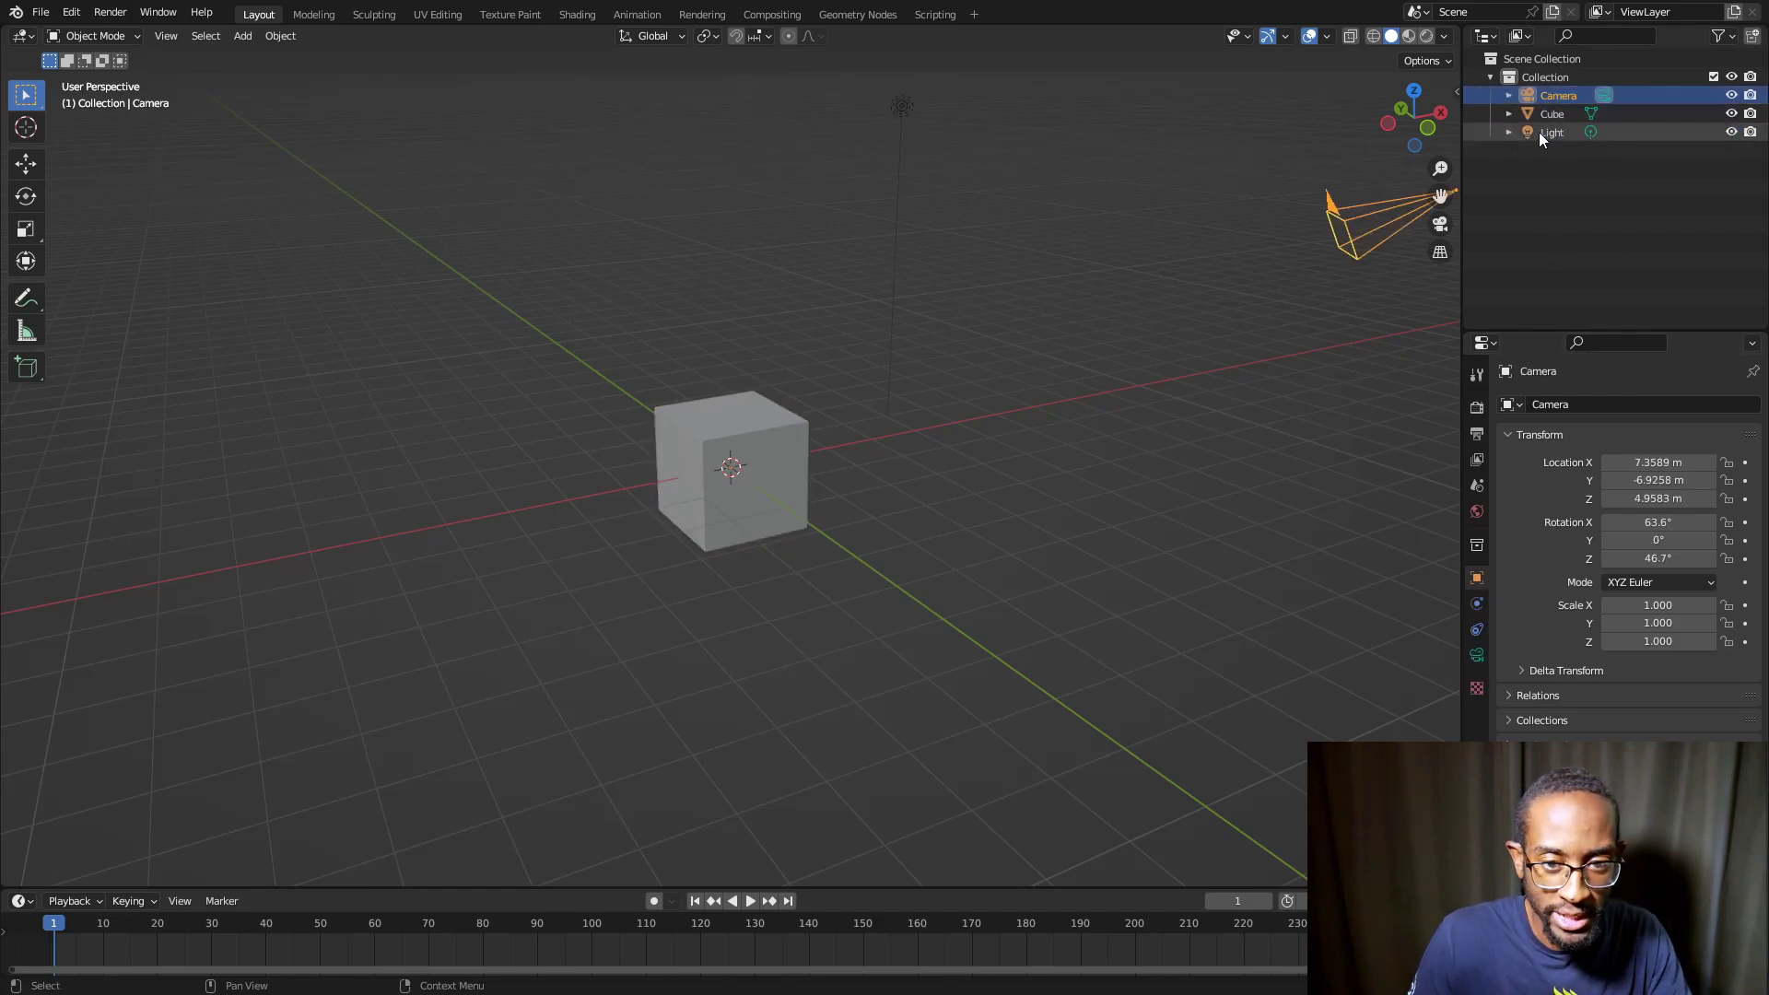
left_click(1544, 114)
left_click(1544, 131)
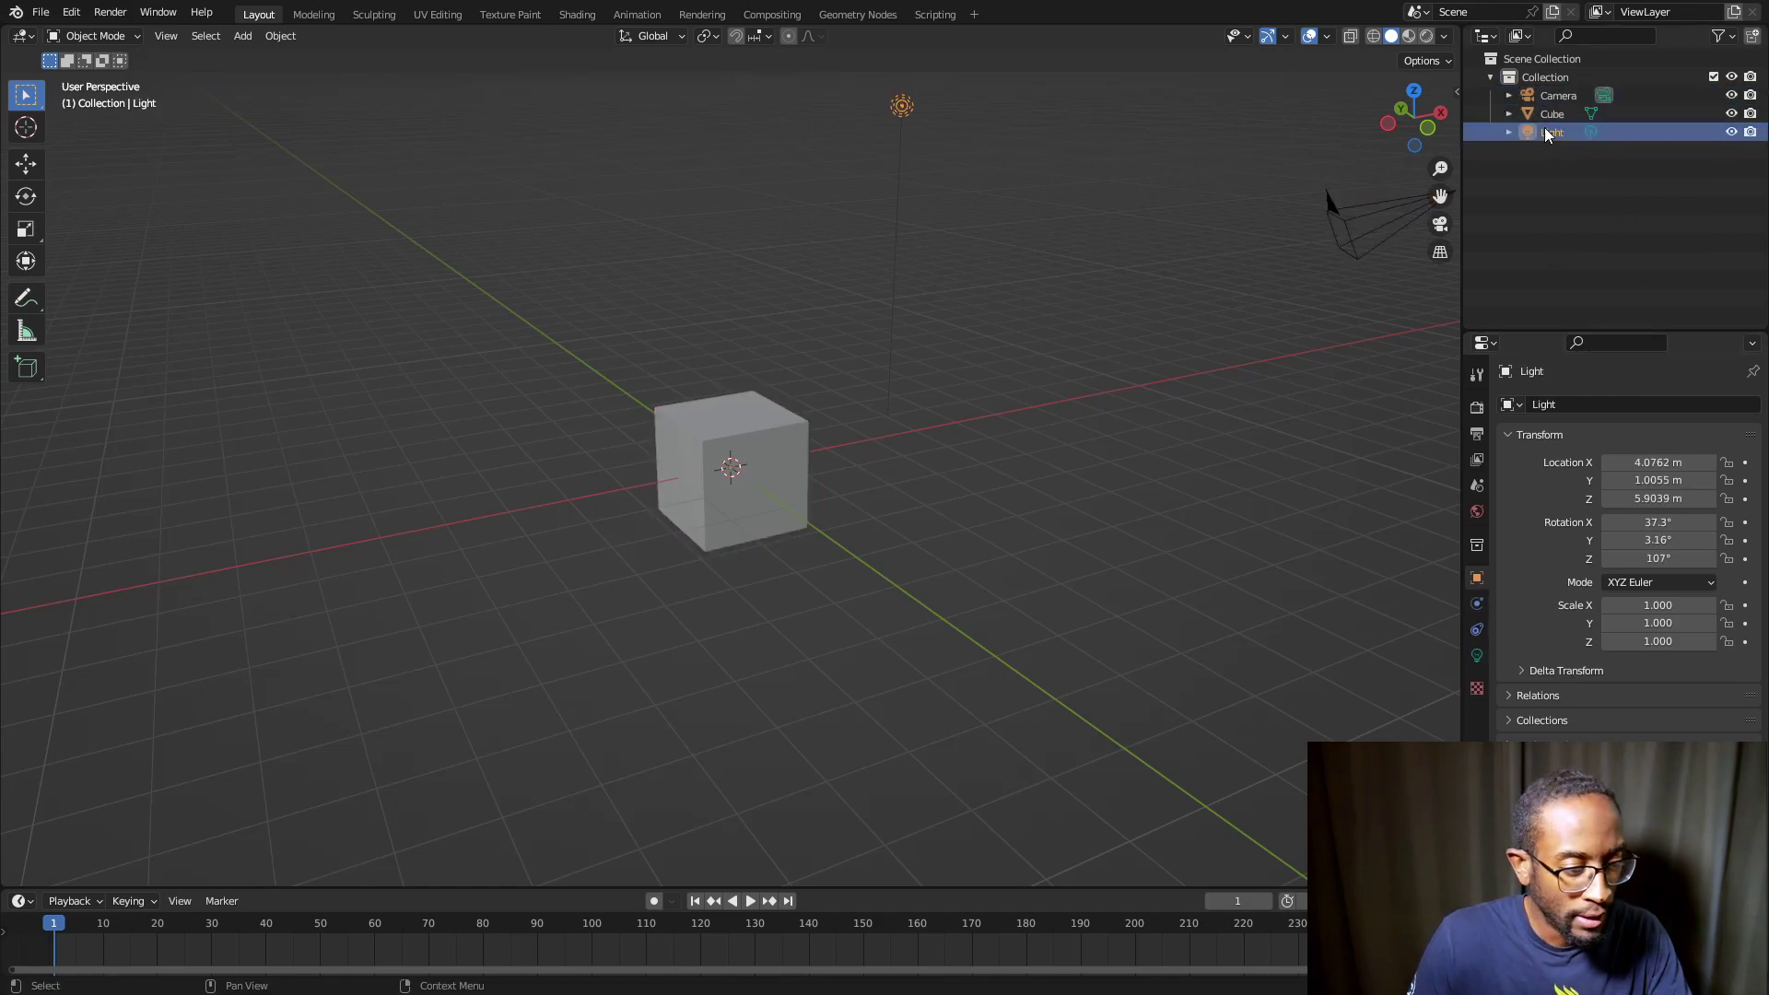
left_click_drag(437, 886, 424, 757)
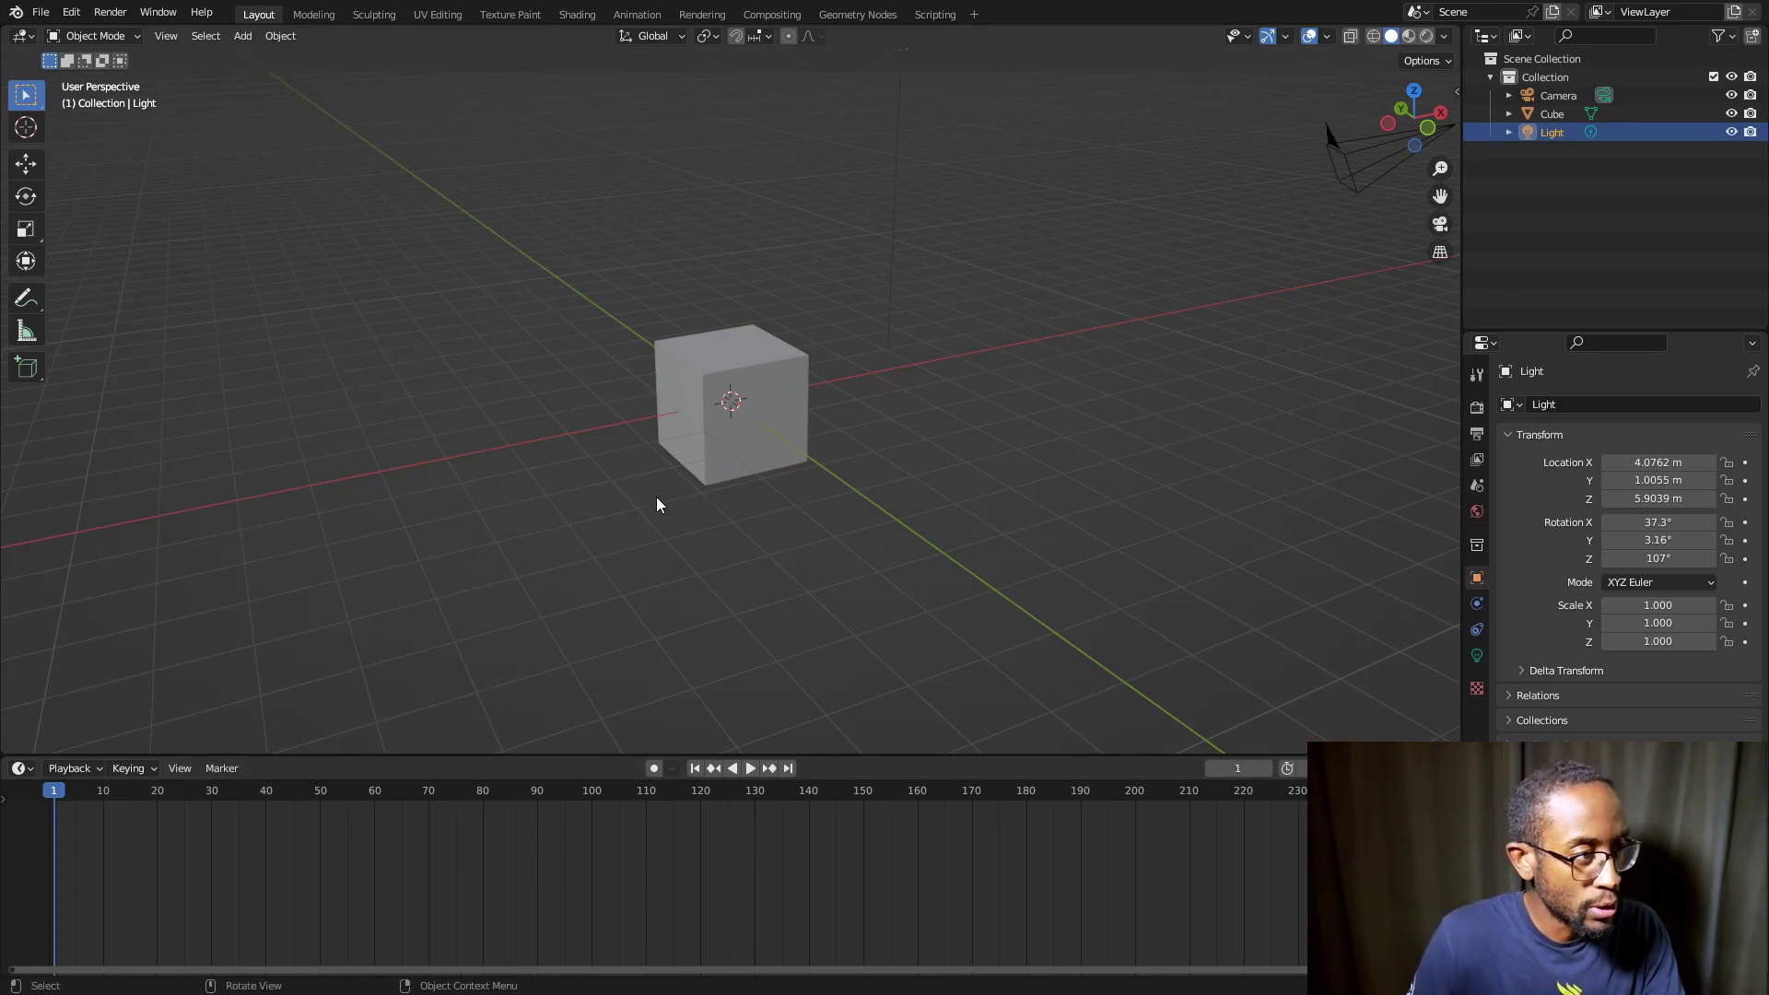
left_click(627, 482)
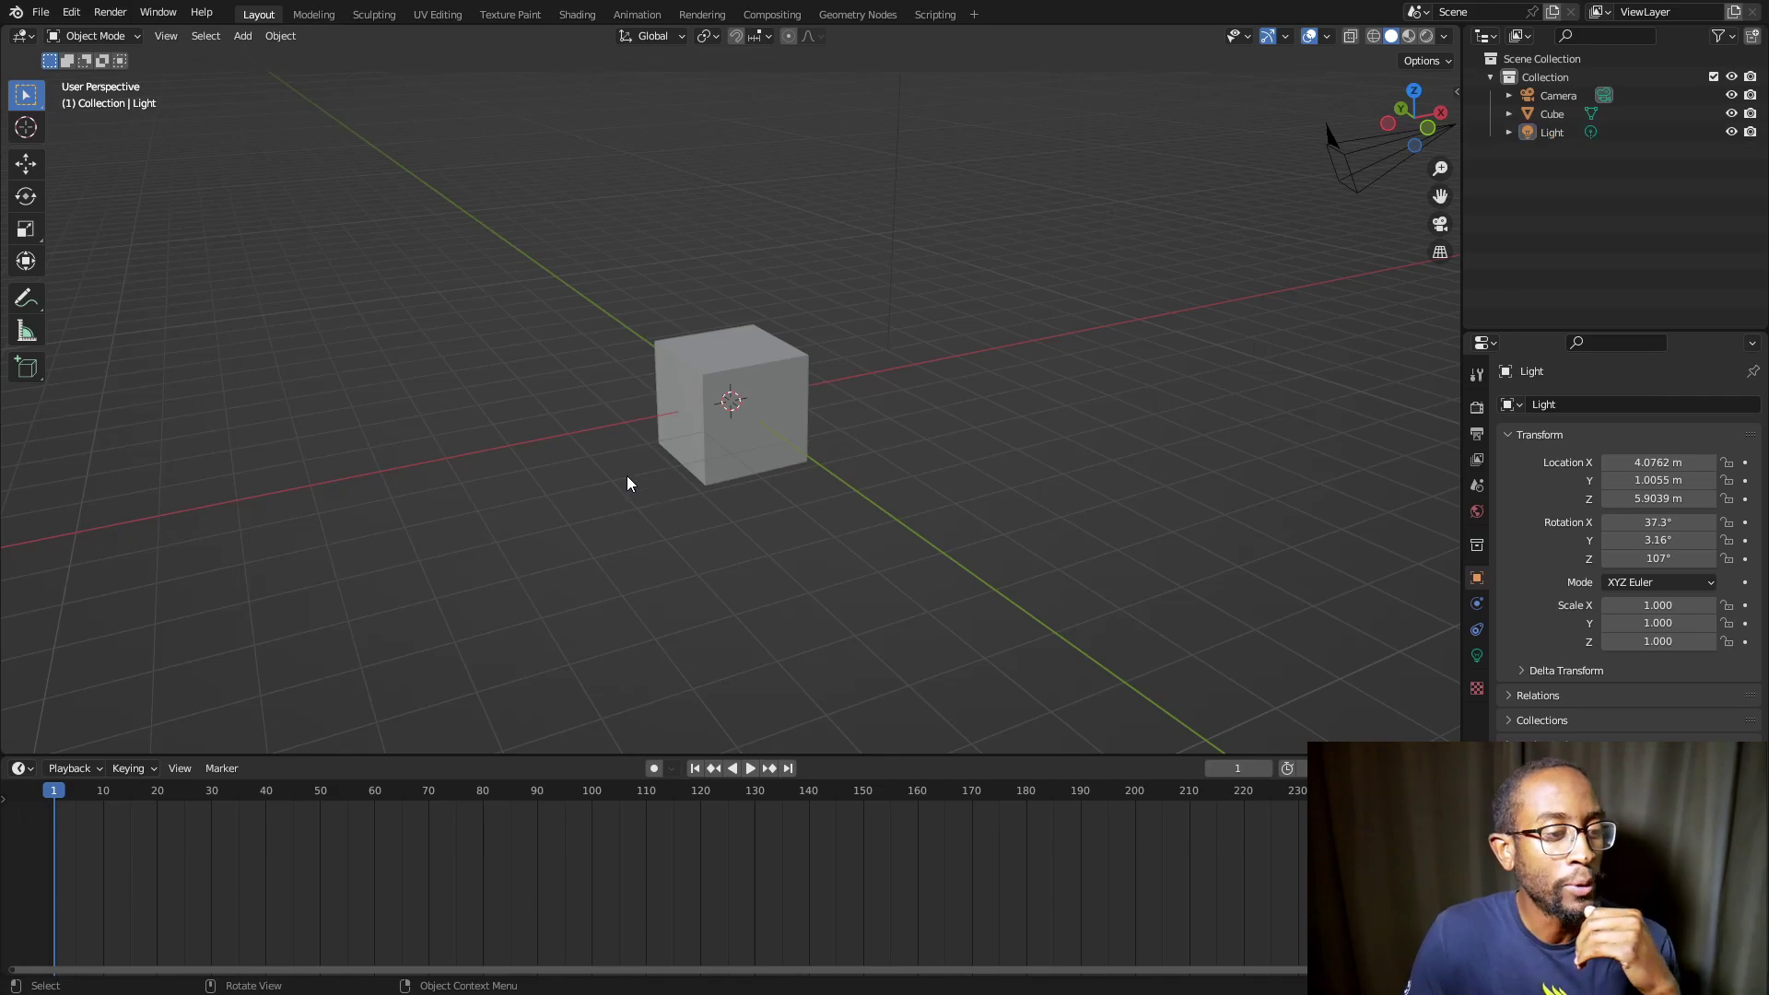
left_click(31, 37)
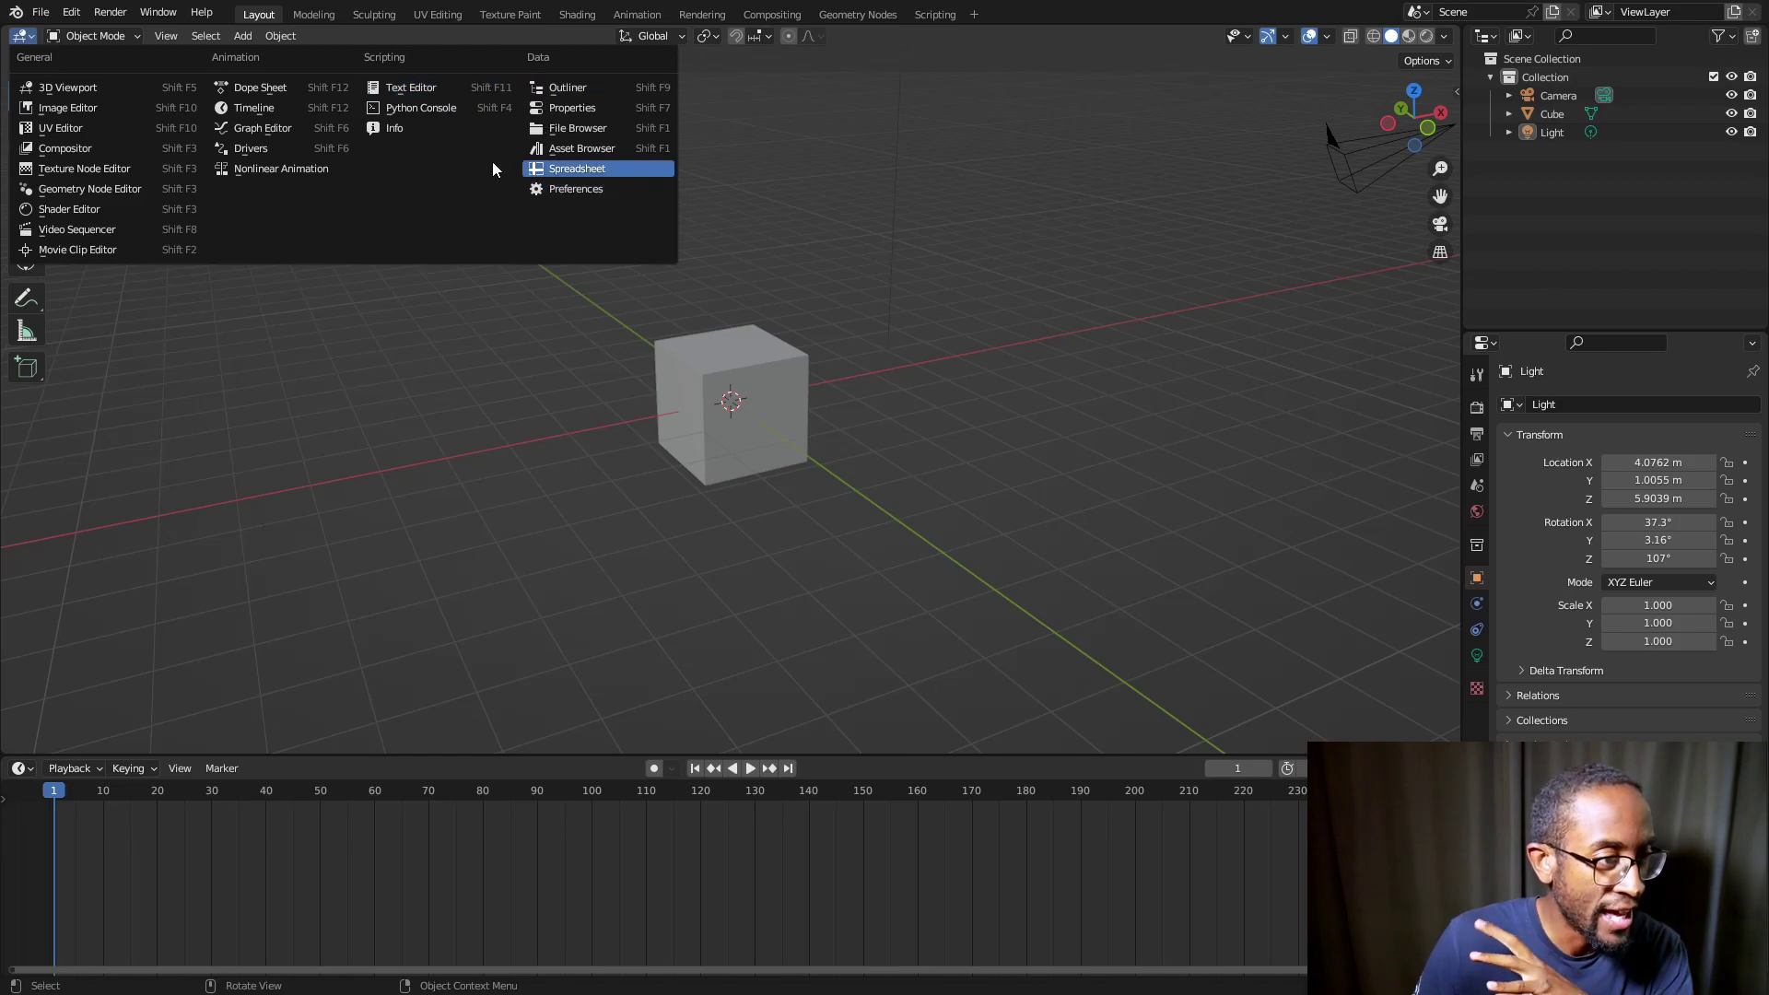
left_click(91, 109)
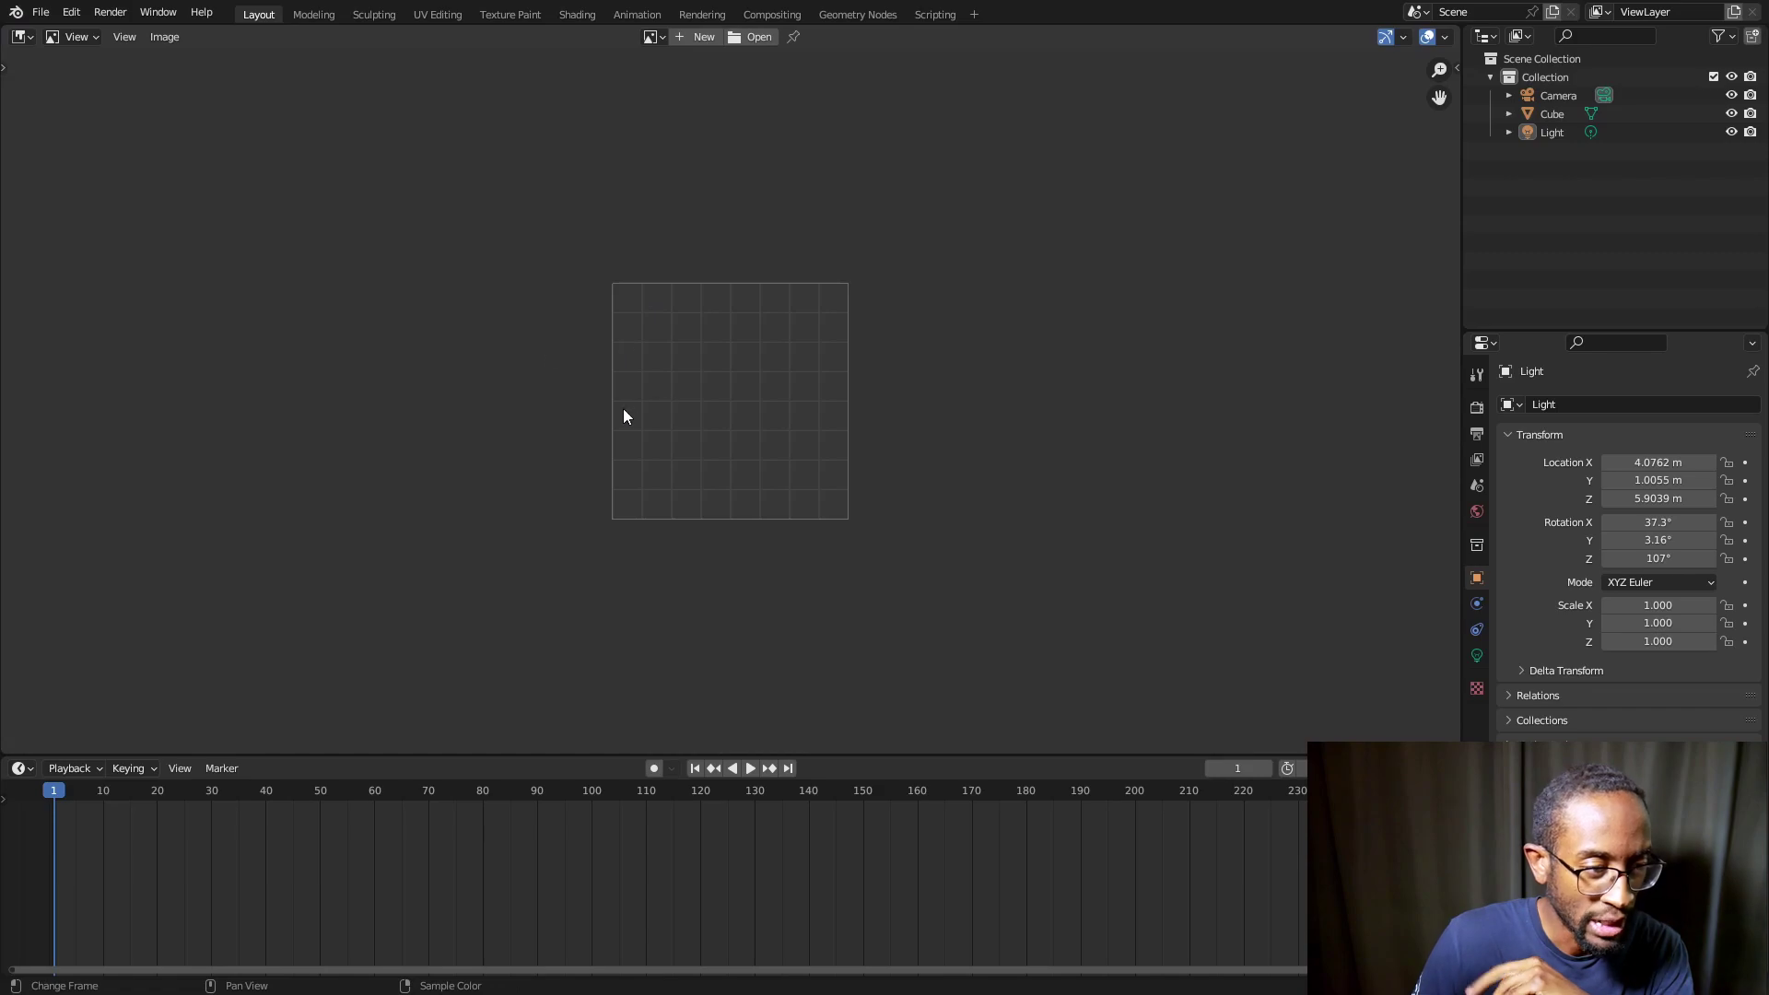
left_click(23, 37)
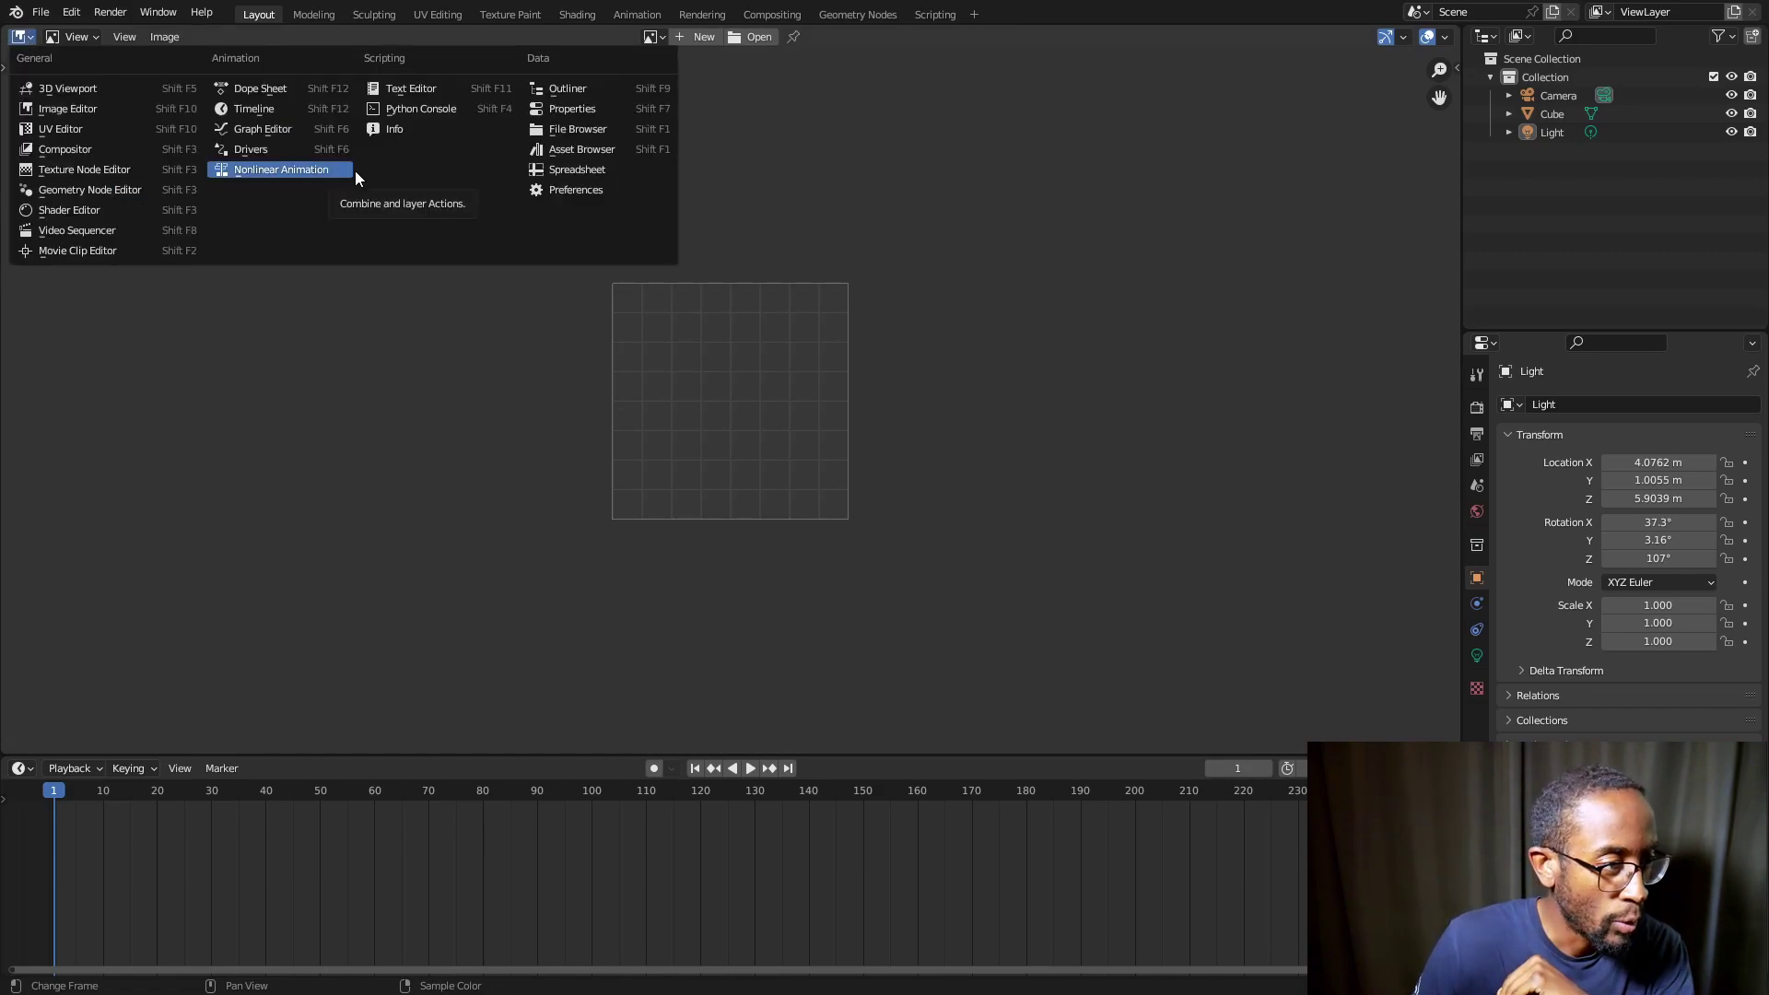
left_click(275, 110)
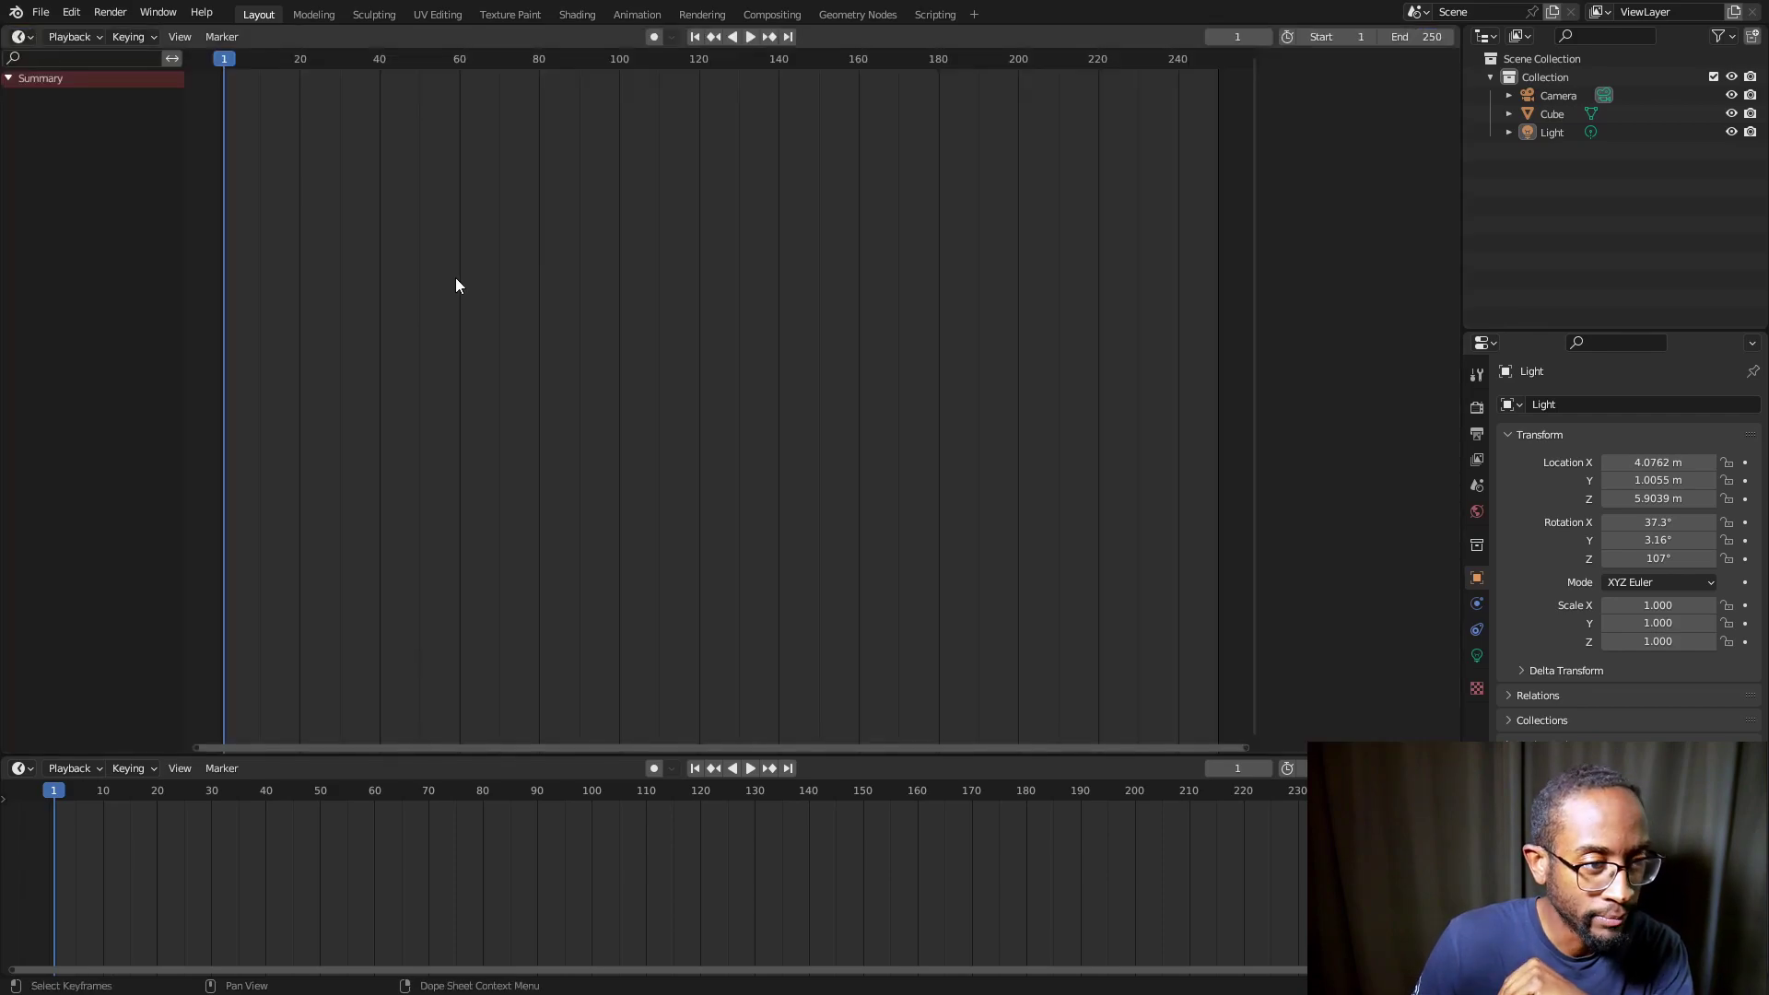
left_click(23, 37)
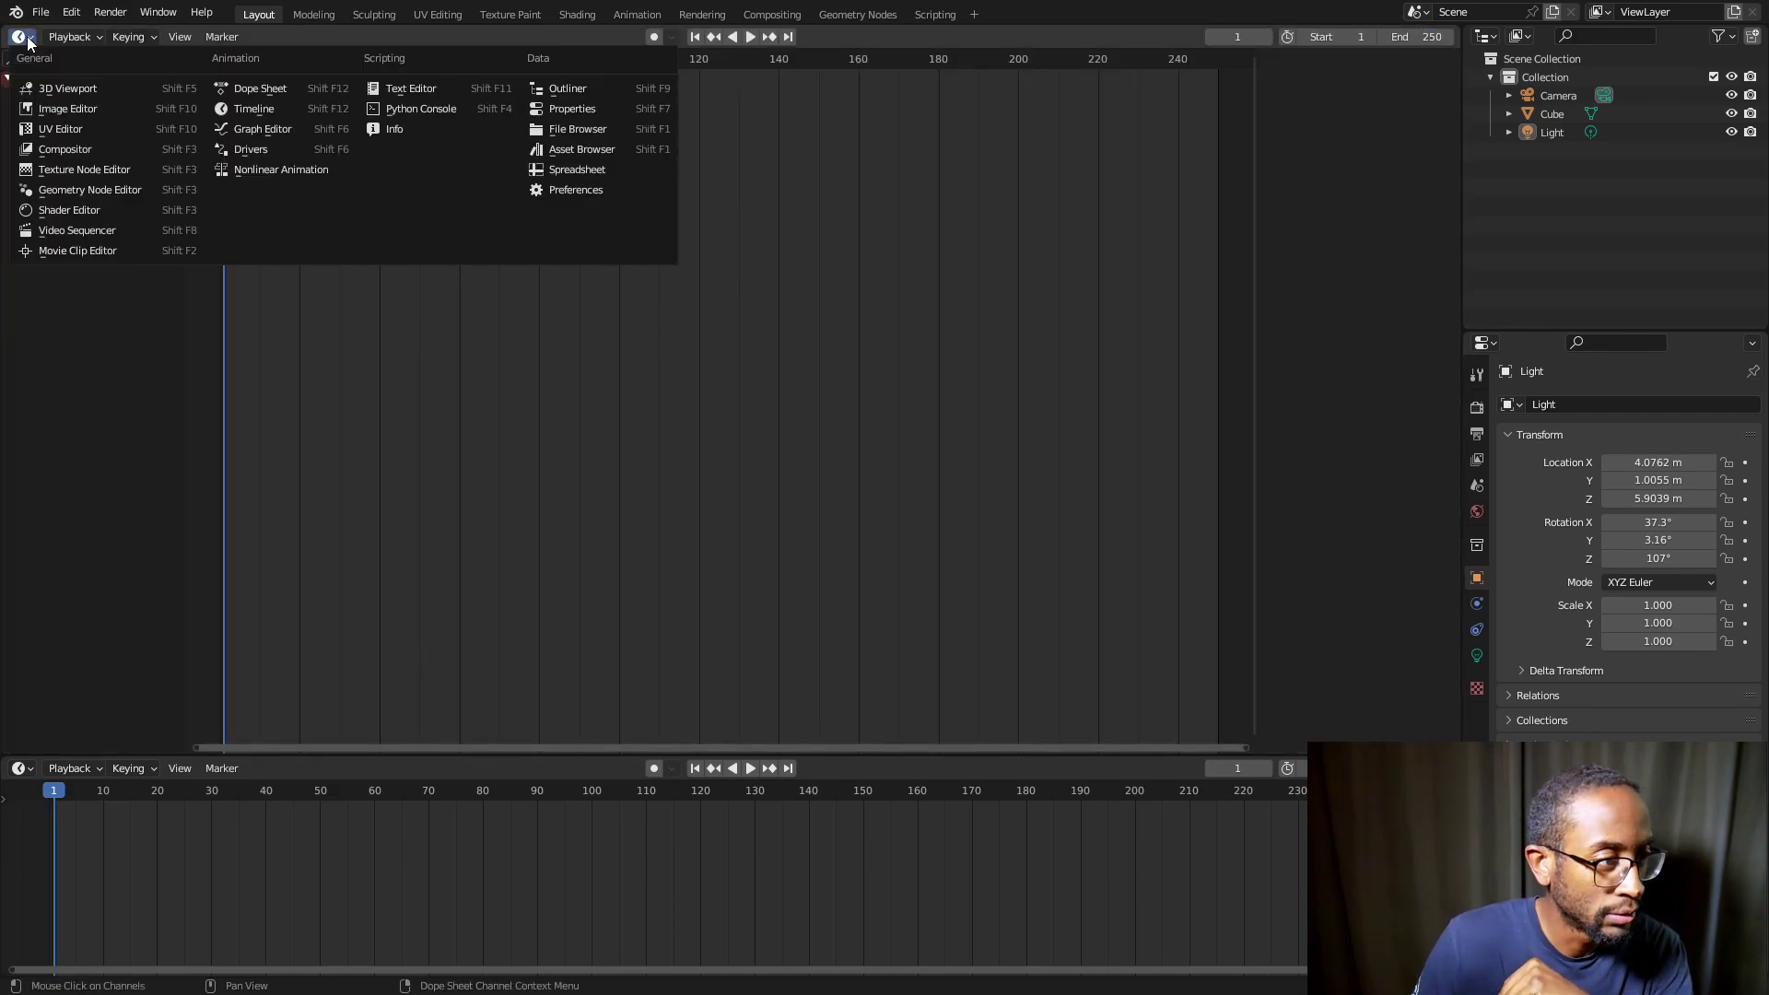
left_click(67, 109)
left_click(23, 37)
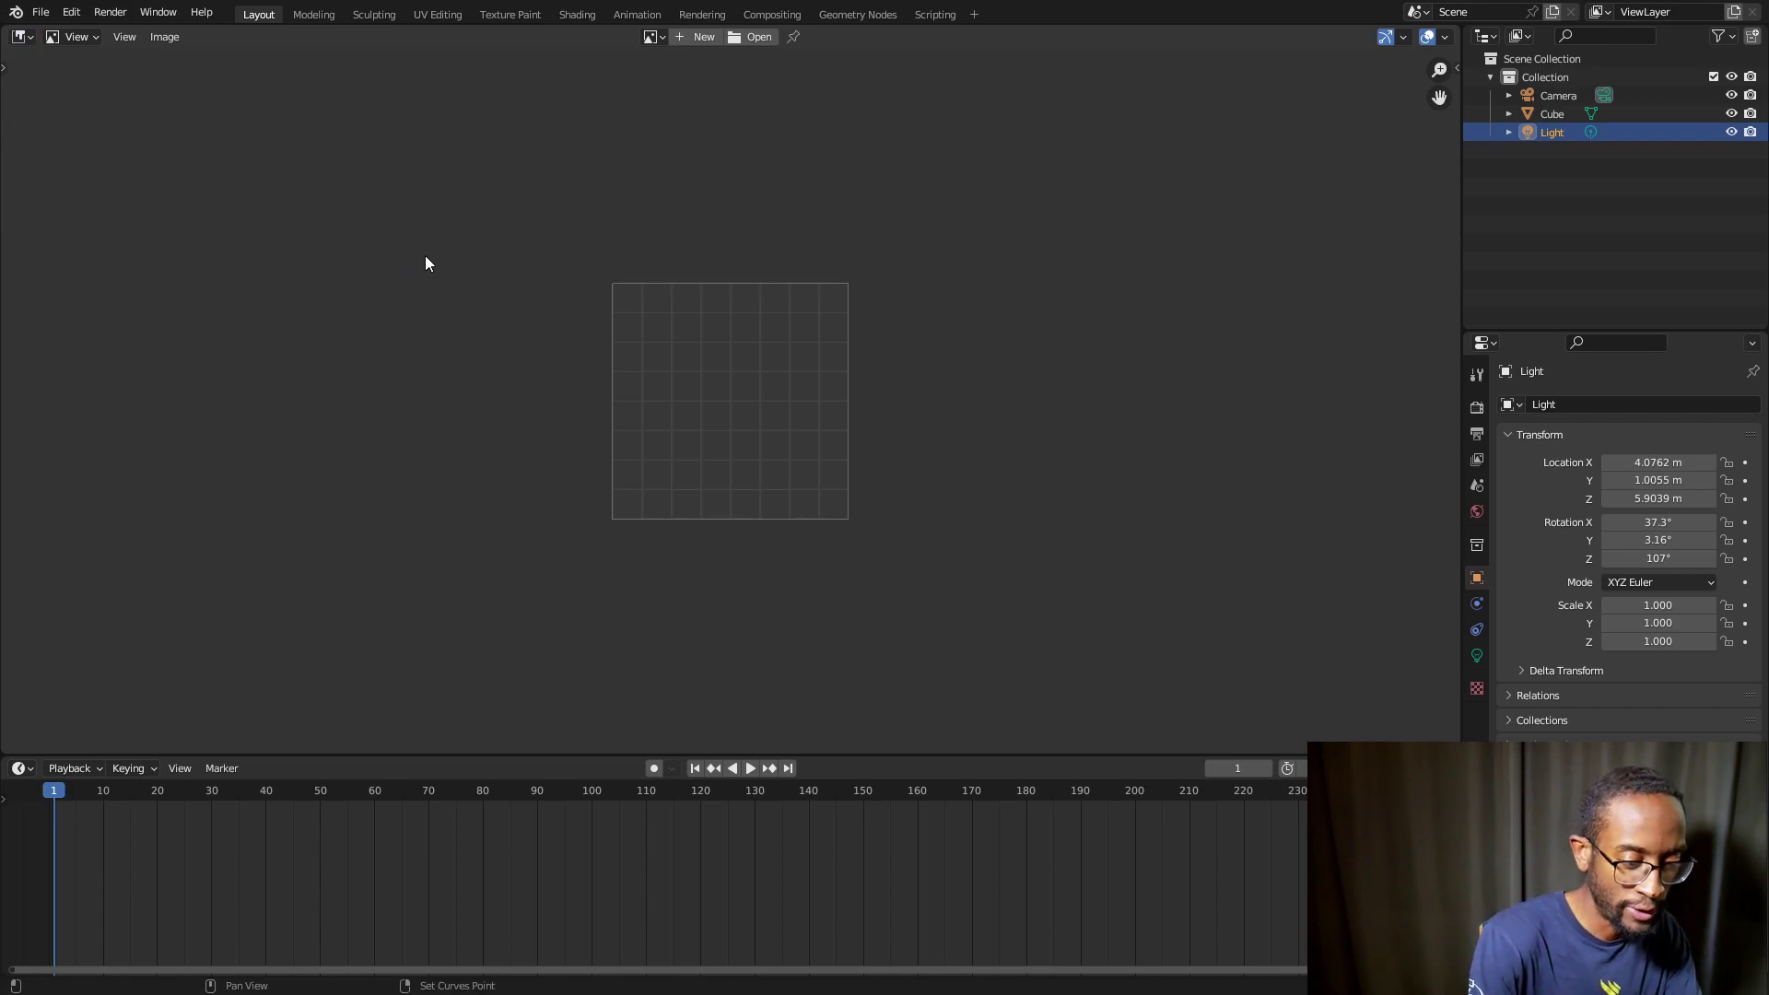
key("shift+F5")
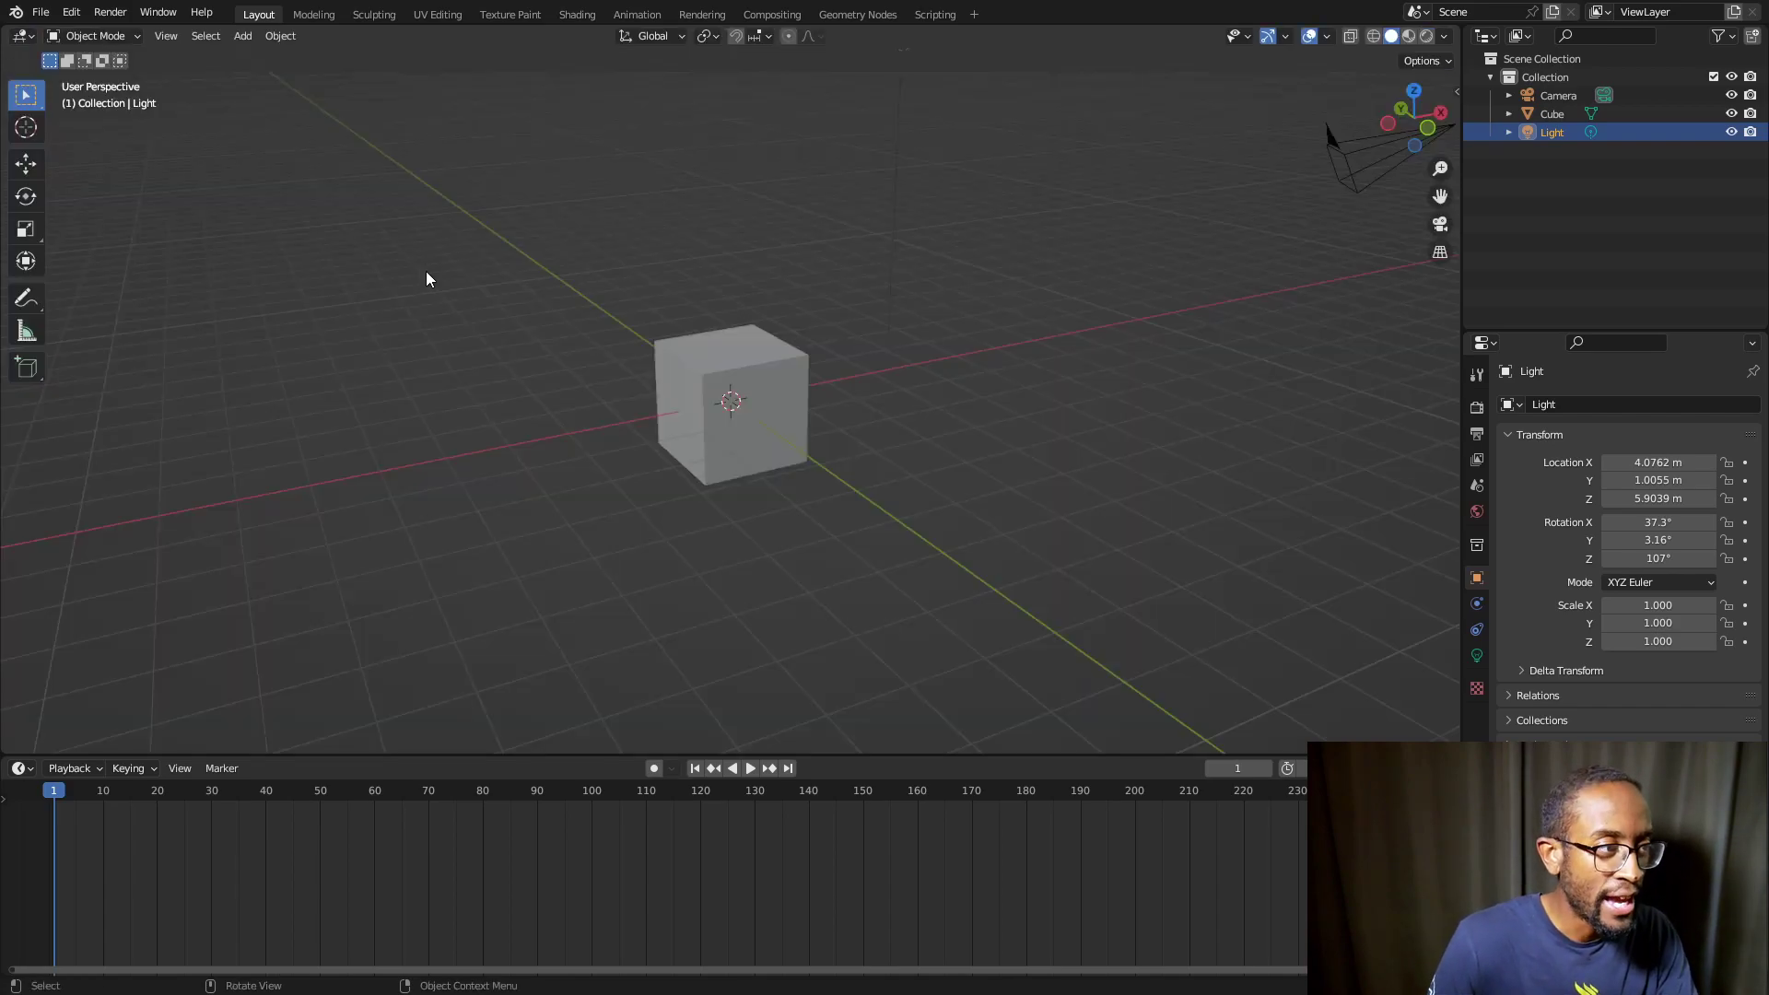
left_click(22, 35)
left_click(63, 103)
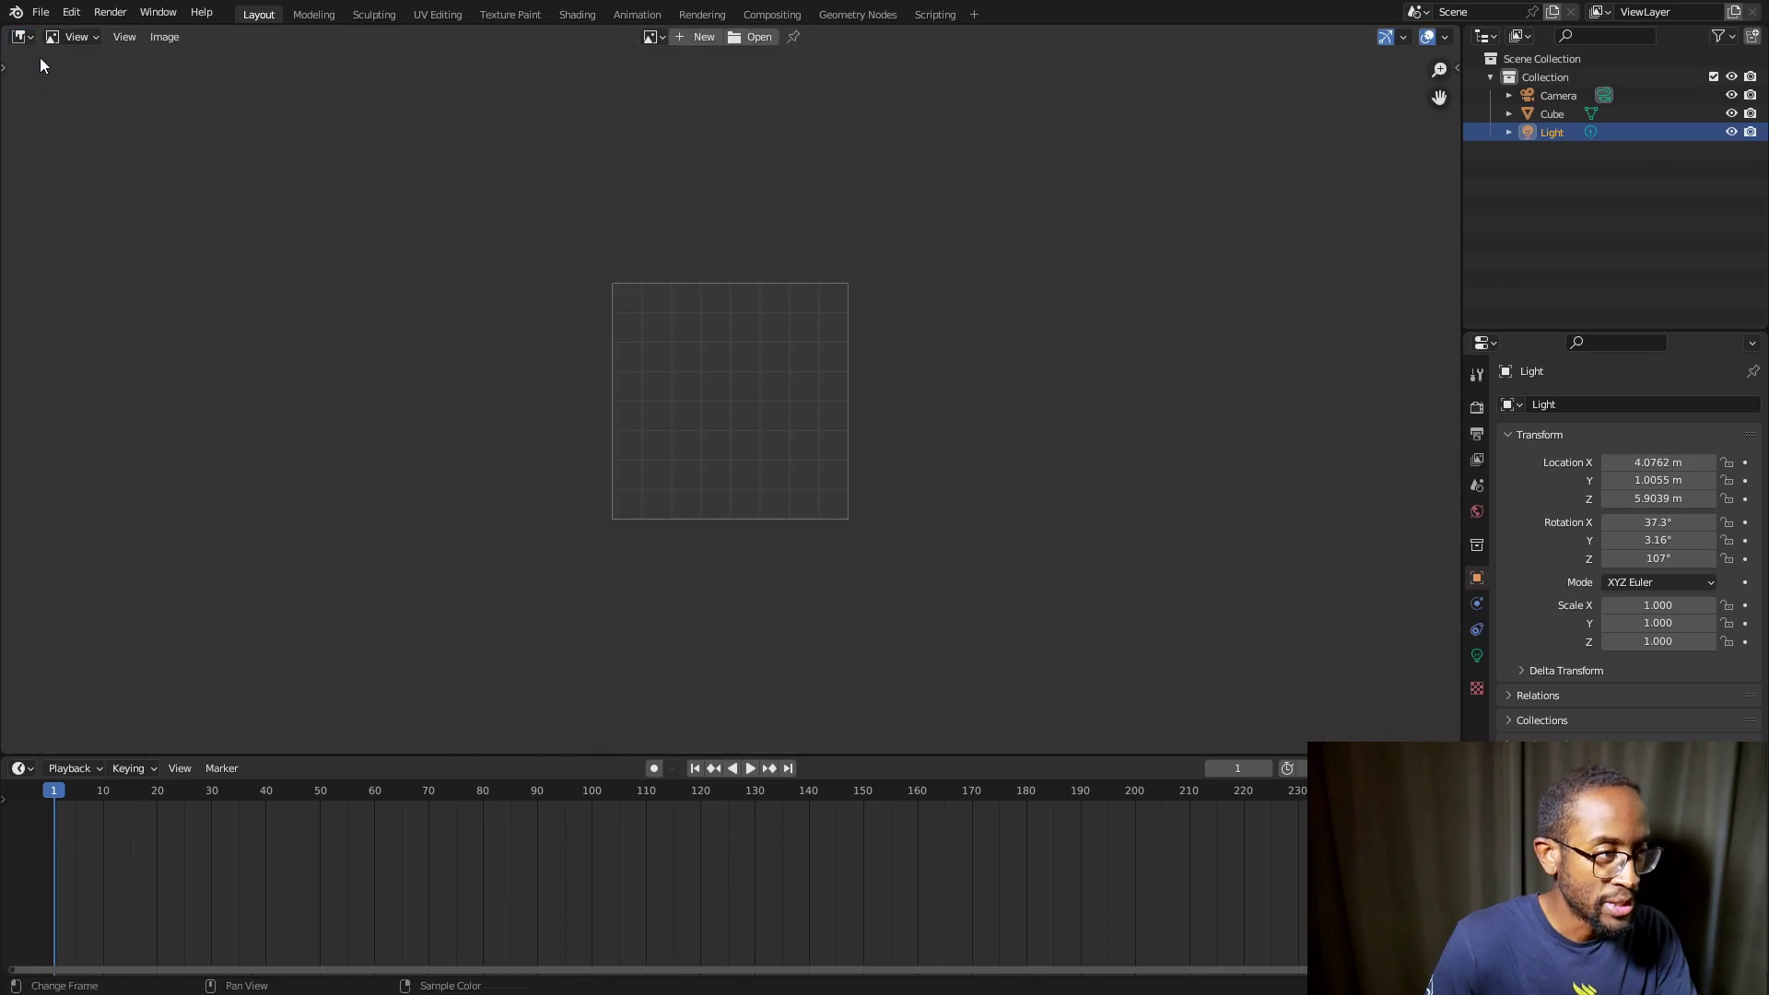
left_click(22, 35)
left_click(46, 87)
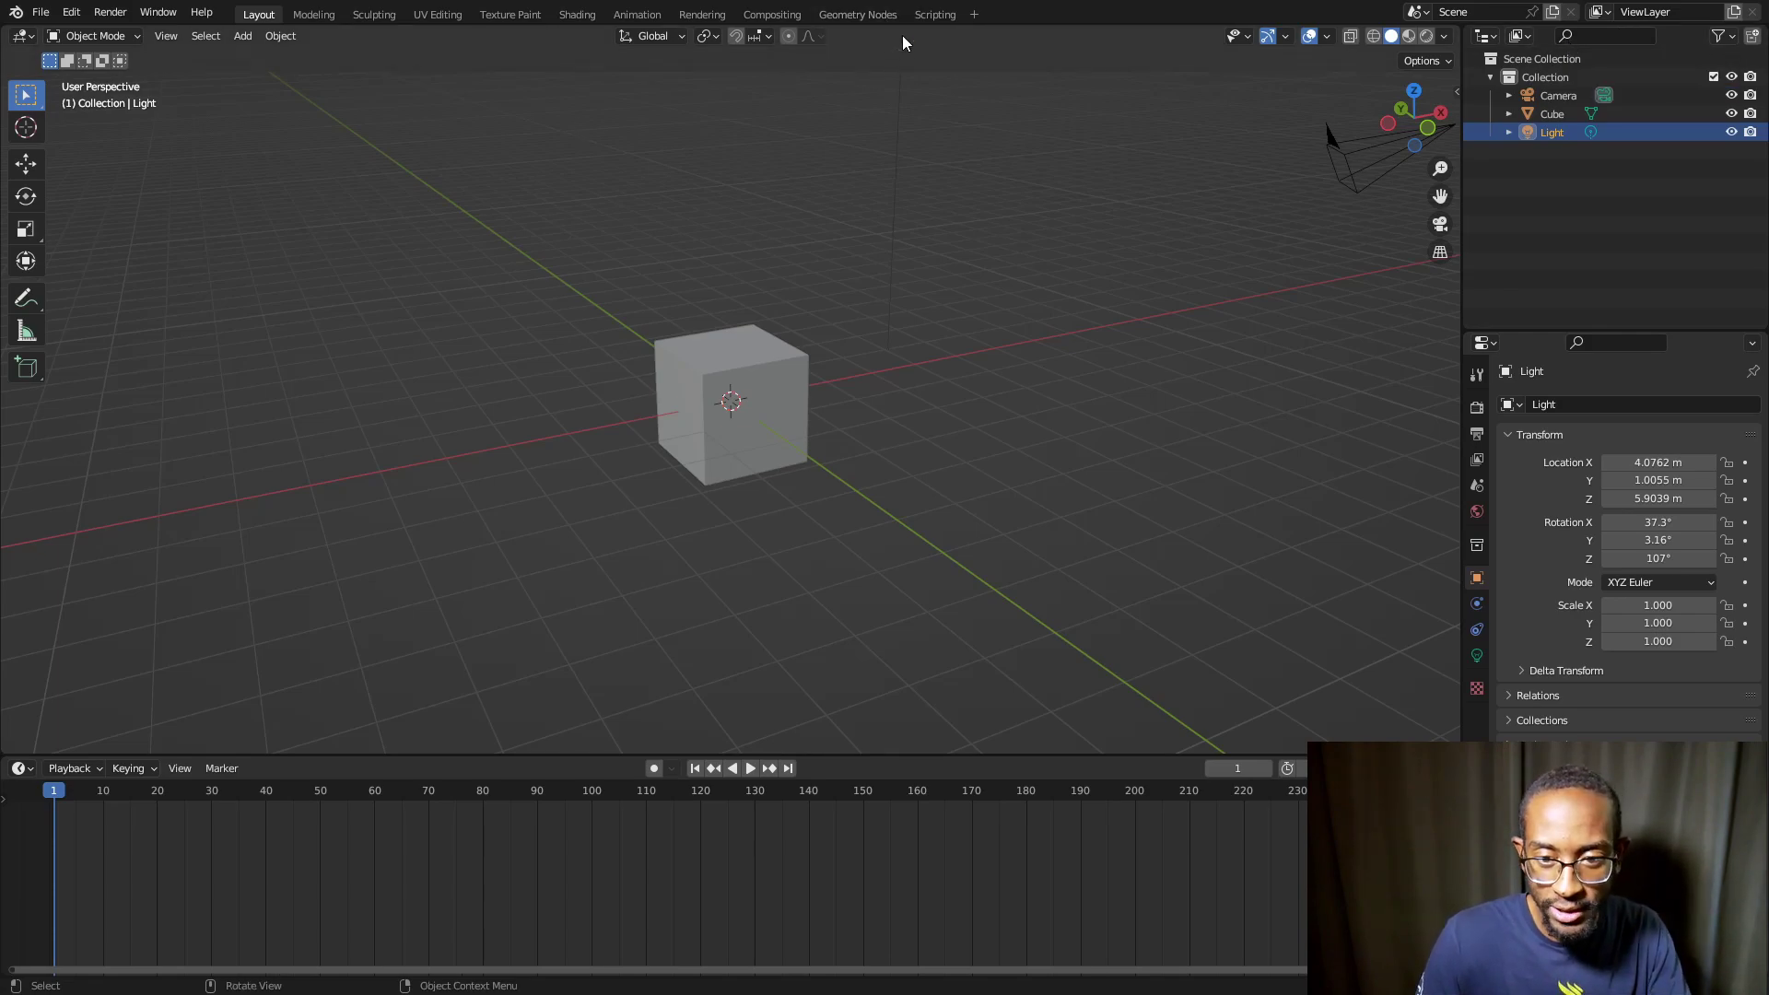
Drag the vertical viewport/side-panel border back and forth, settling the outliner and properties narrow on the right
left_click_drag(1458, 282, 466, 293)
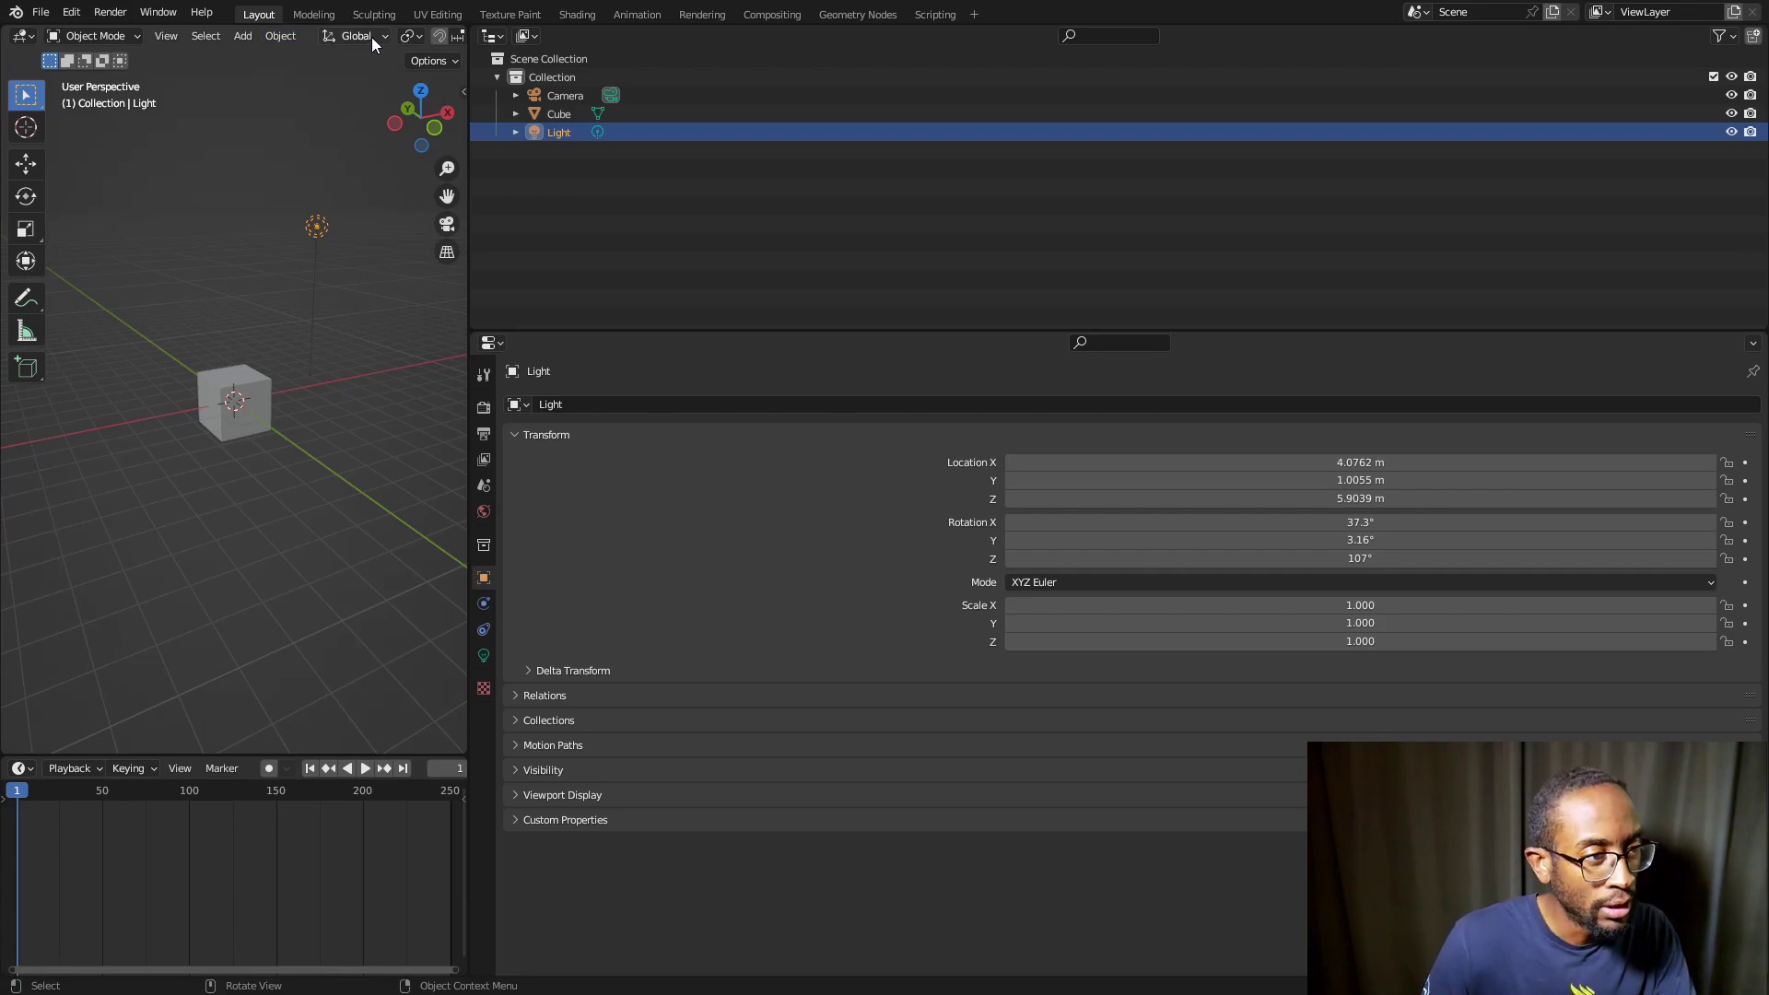
scroll(402, 38, "down", 5)
scroll(350, 39, "up", 5)
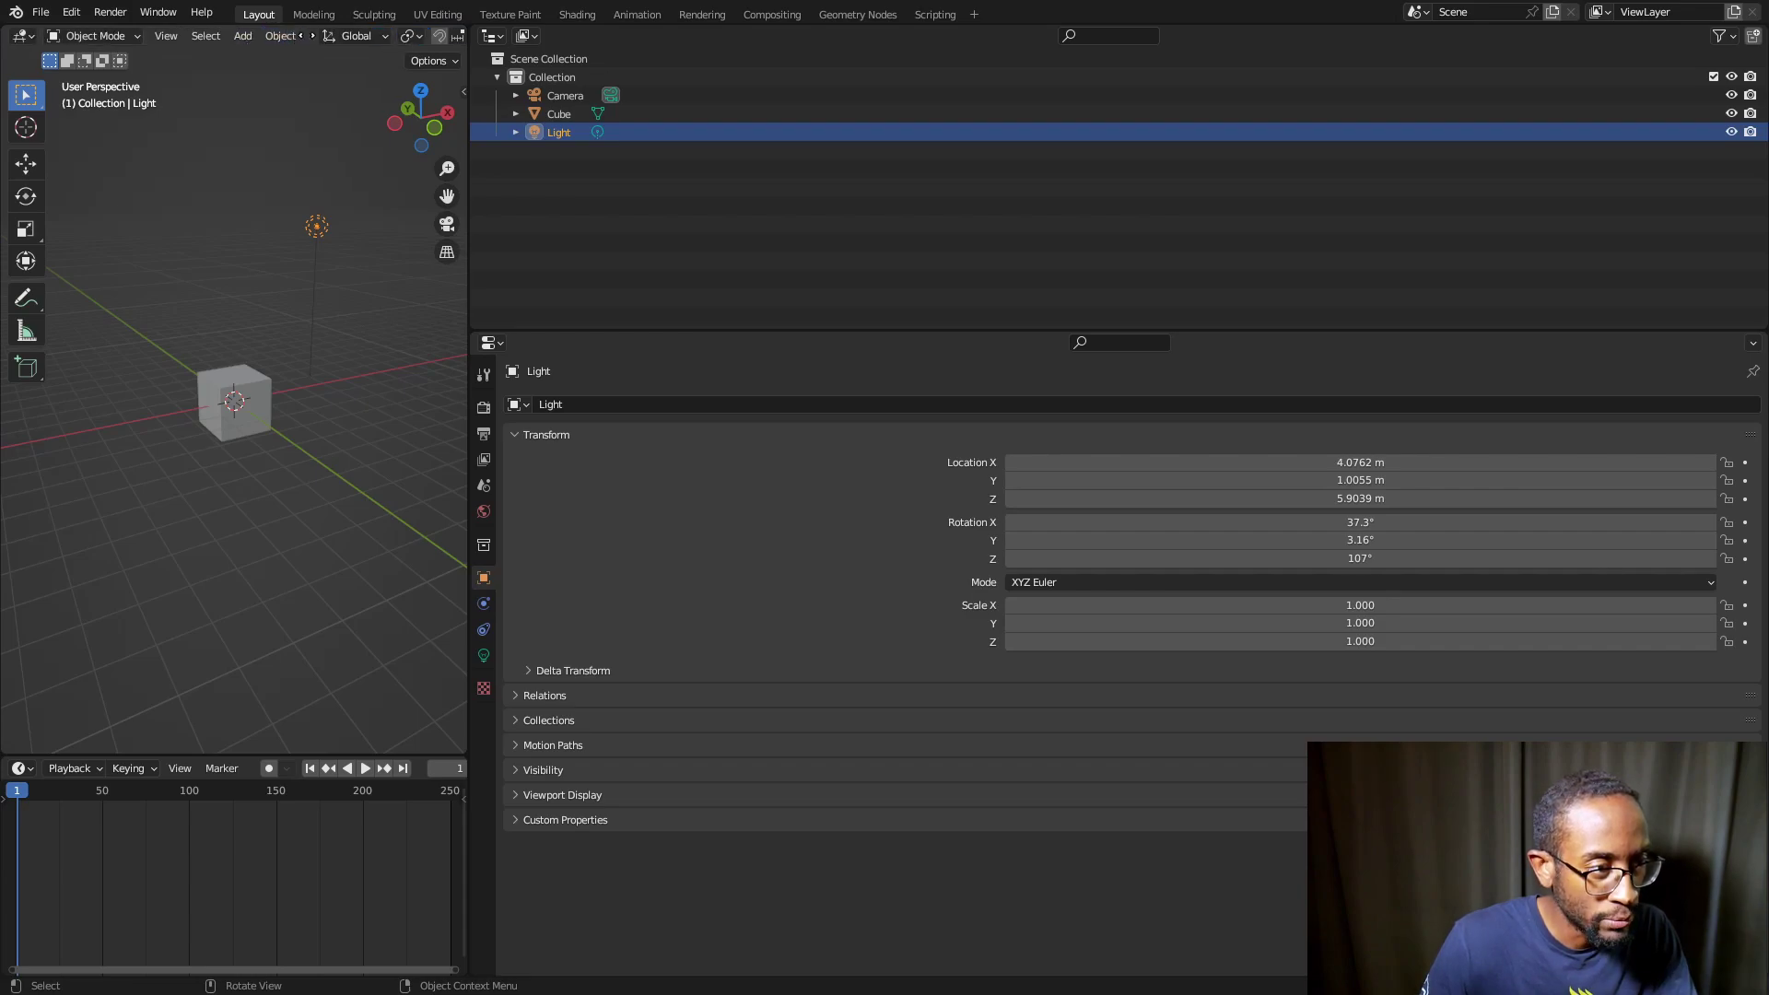
scroll(300, 37, "down", 4)
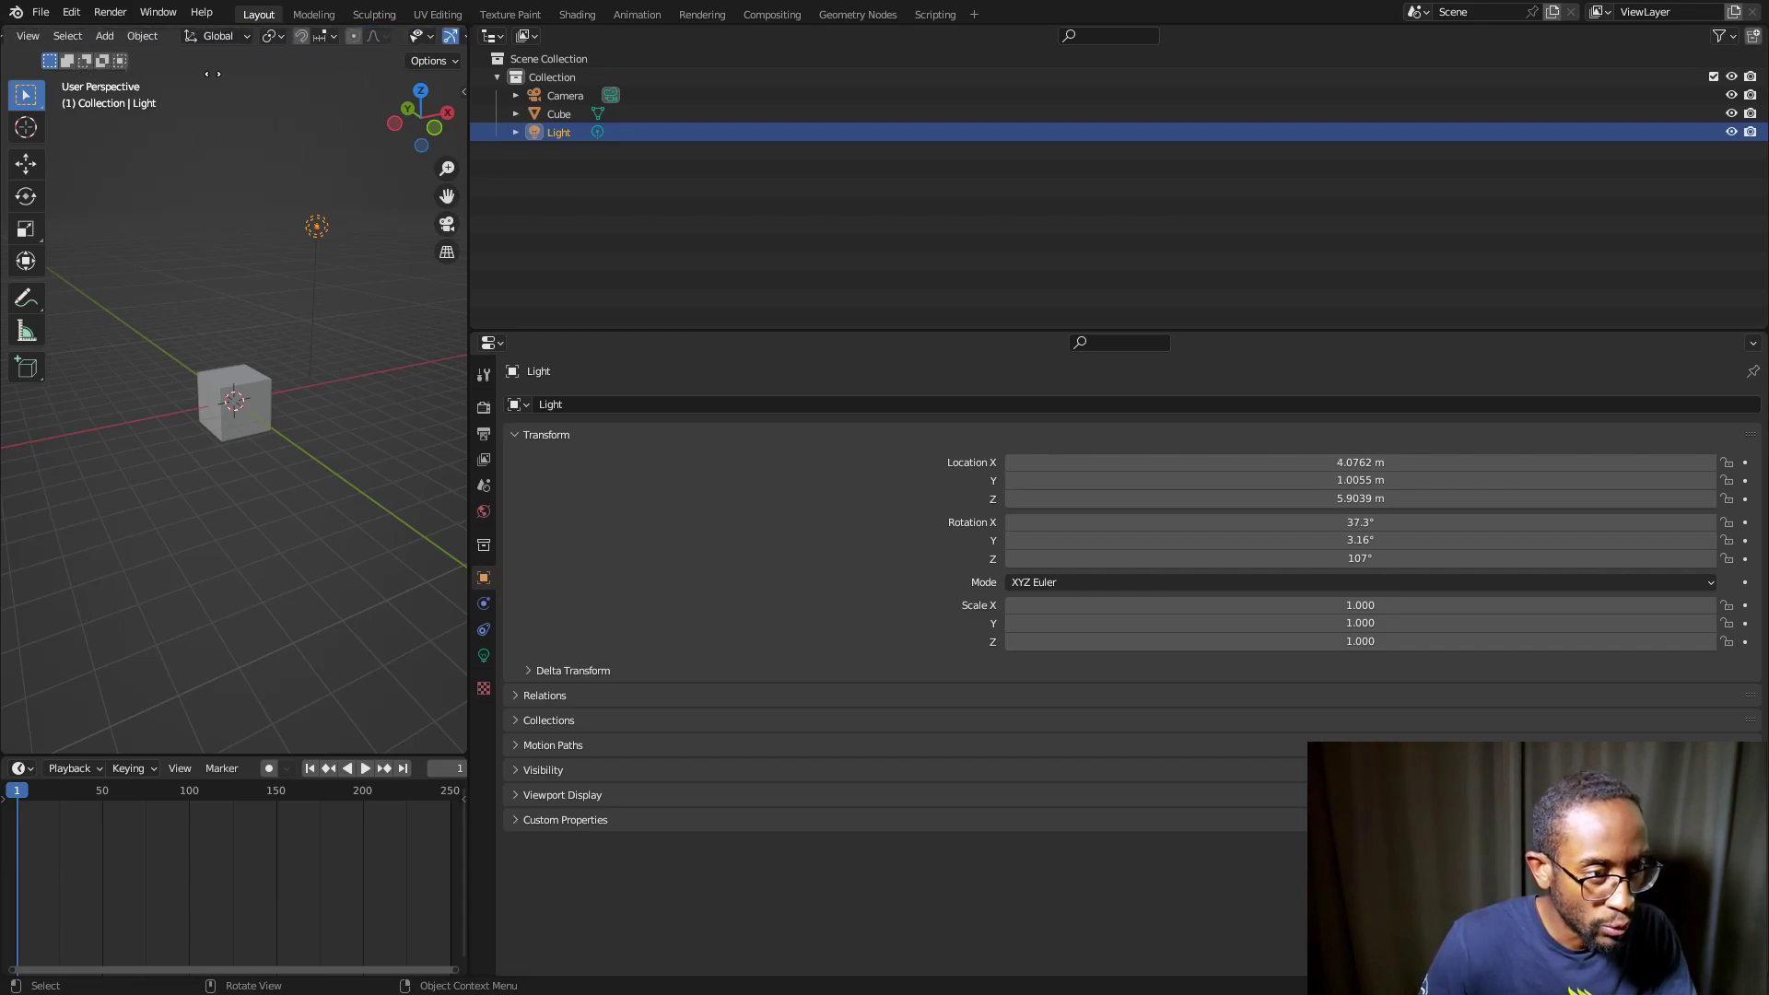
scroll(211, 39, "up", 3)
left_click_drag(468, 254, 1466, 254)
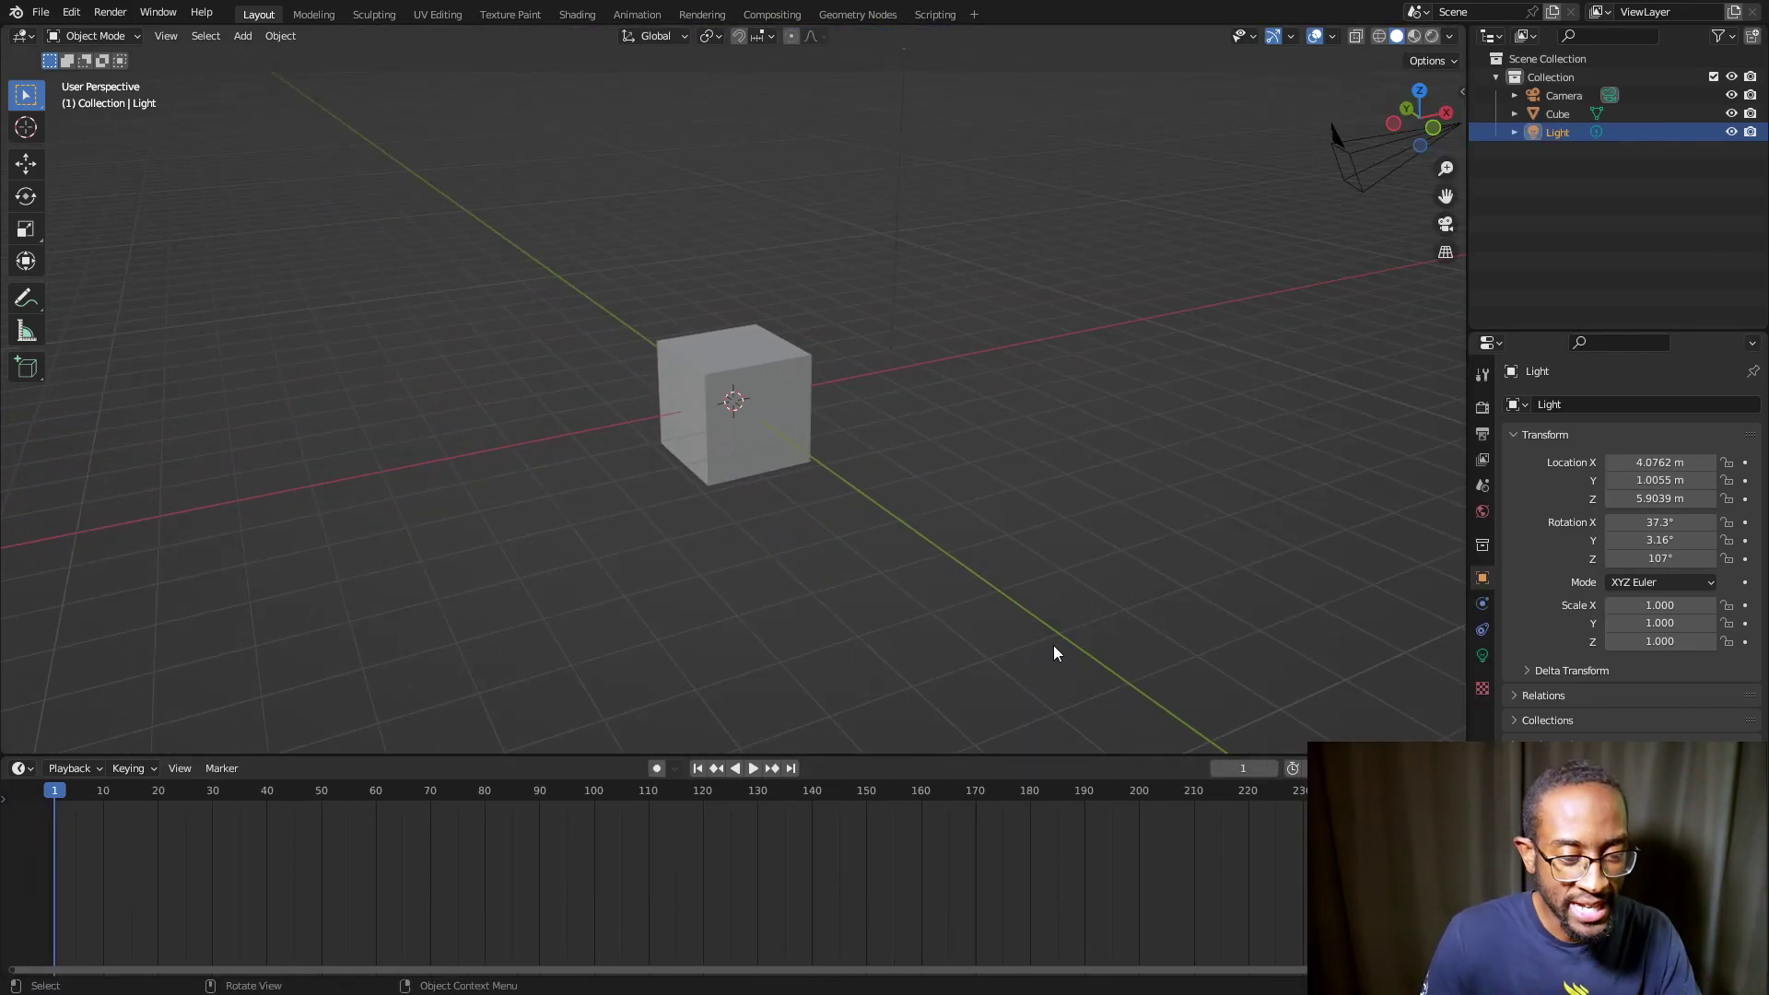
left_click_drag(1466, 738, 446, 737)
mouse_move(101, 772)
middle_mouse_down()
mouse_move(276, 779)
mouse_move(215, 794)
mouse_move(119, 779)
middle_mouse_up()
left_click_drag(446, 740, 534, 740)
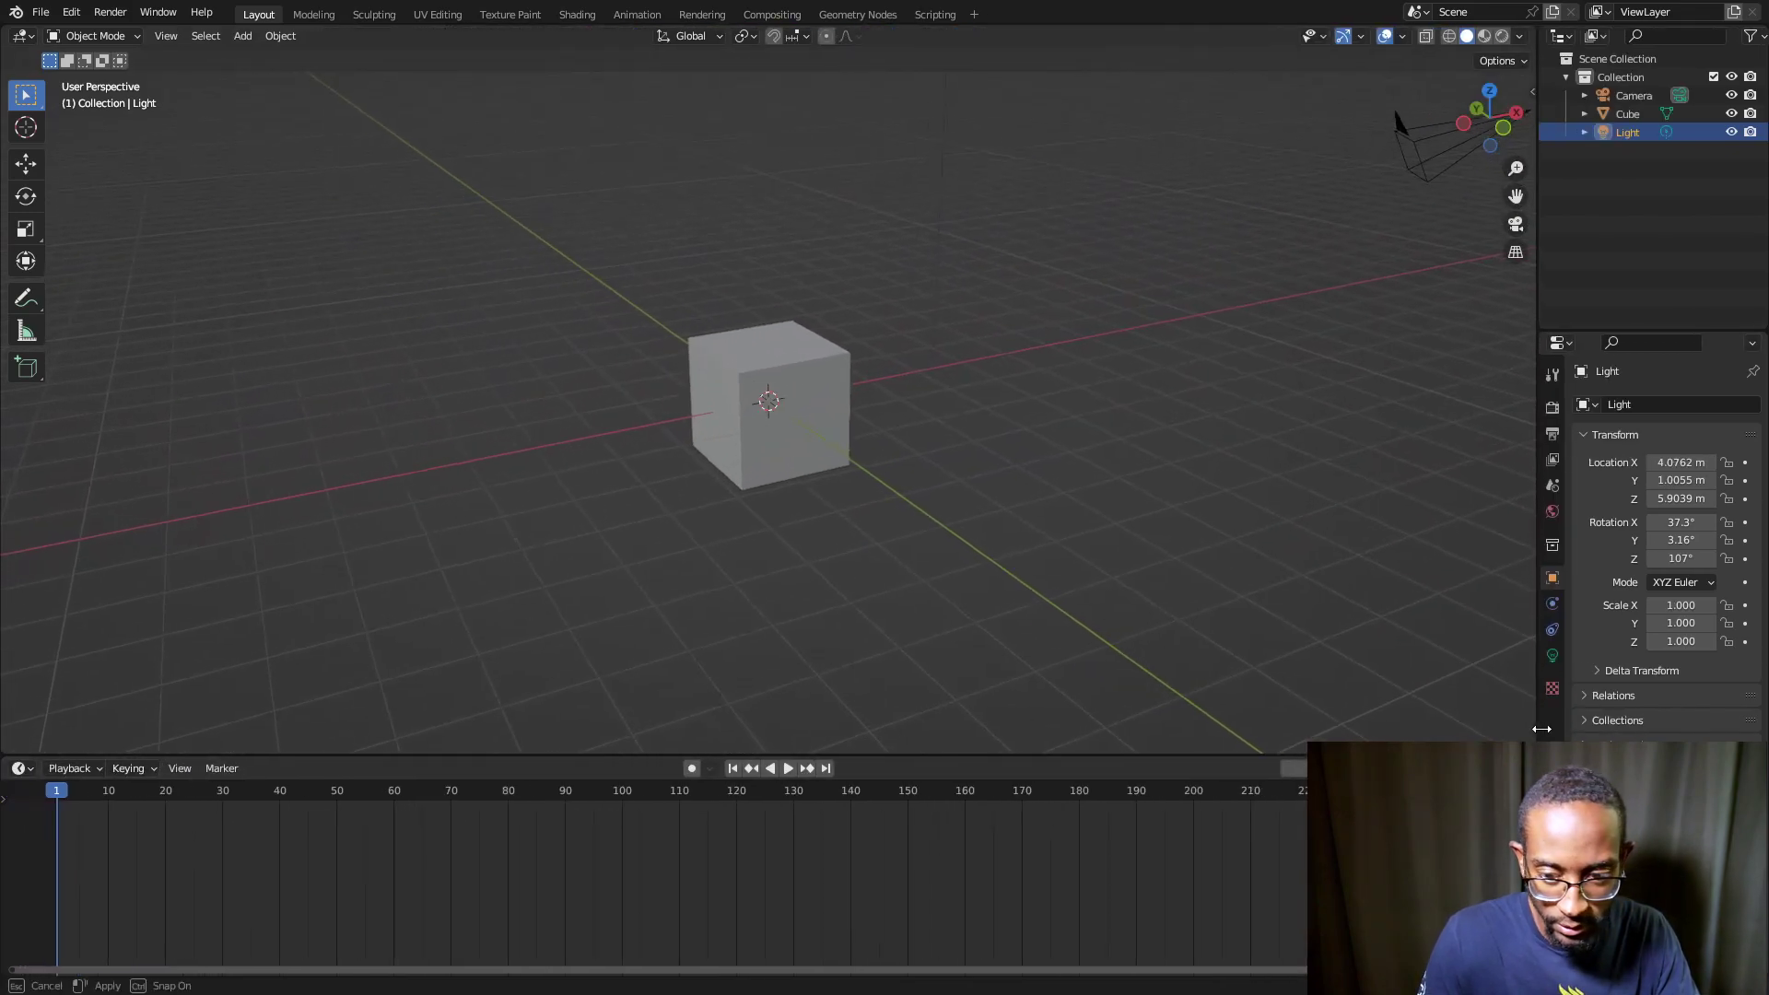
left_click_drag(1541, 728, 1462, 725)
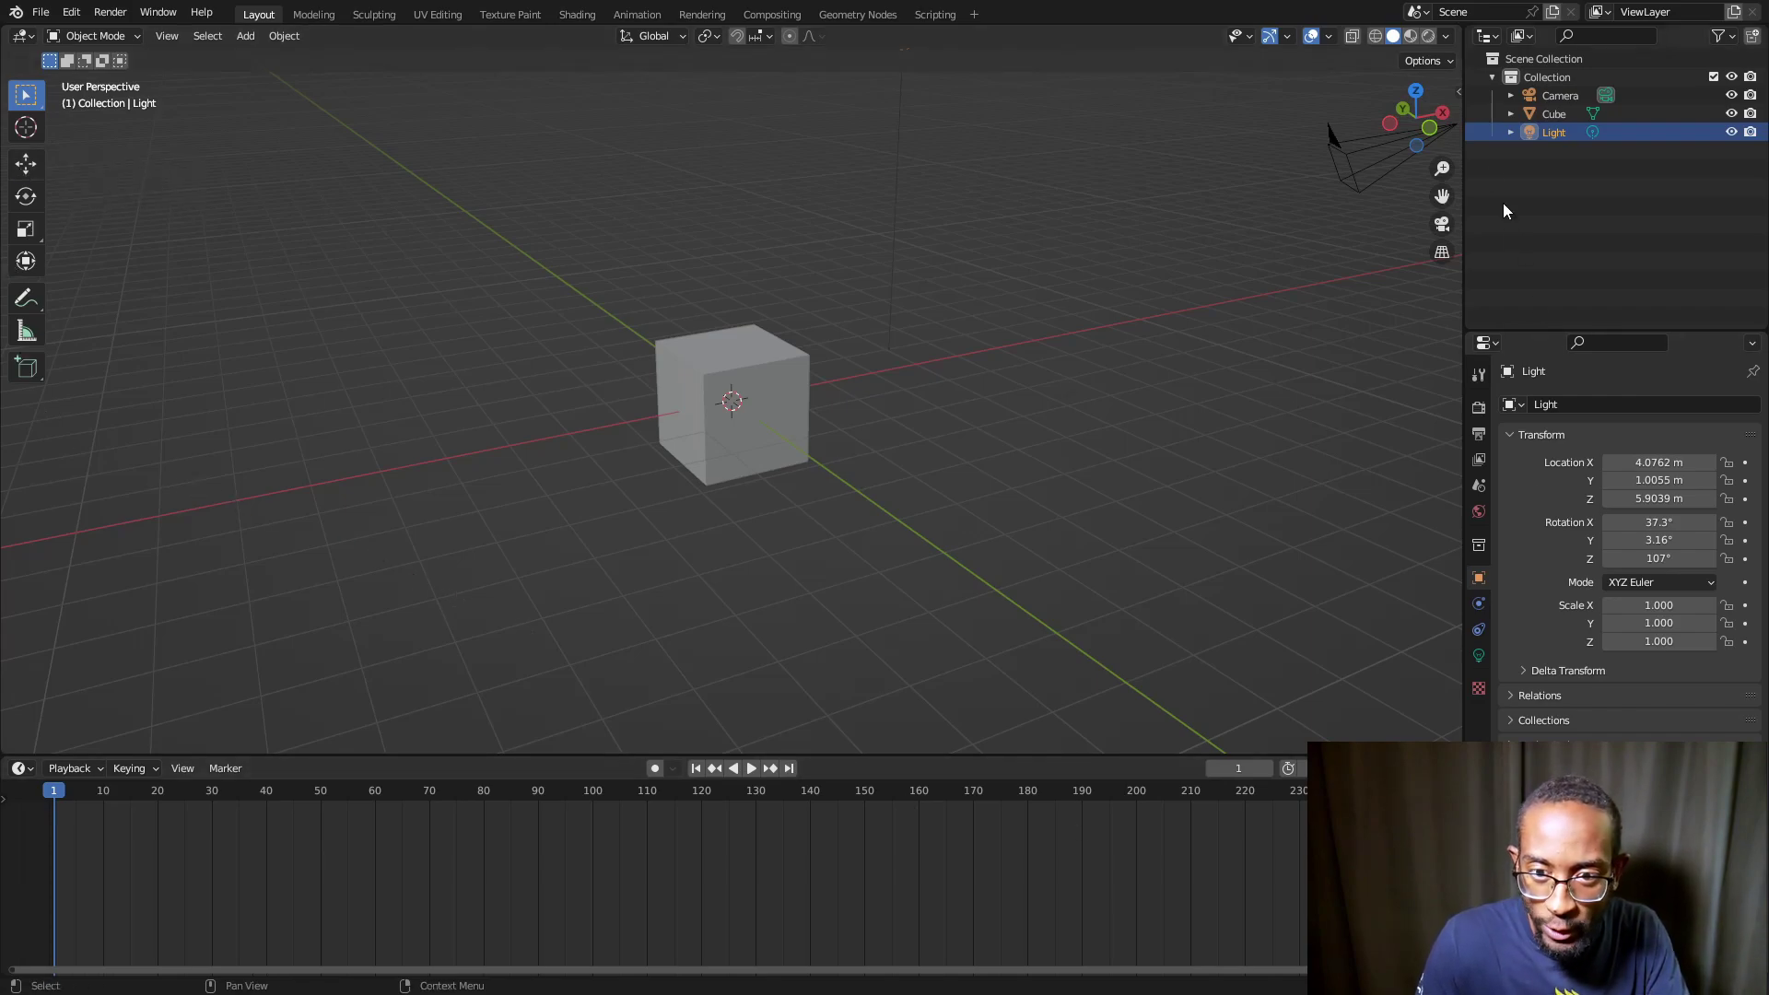
left_click(1455, 94)
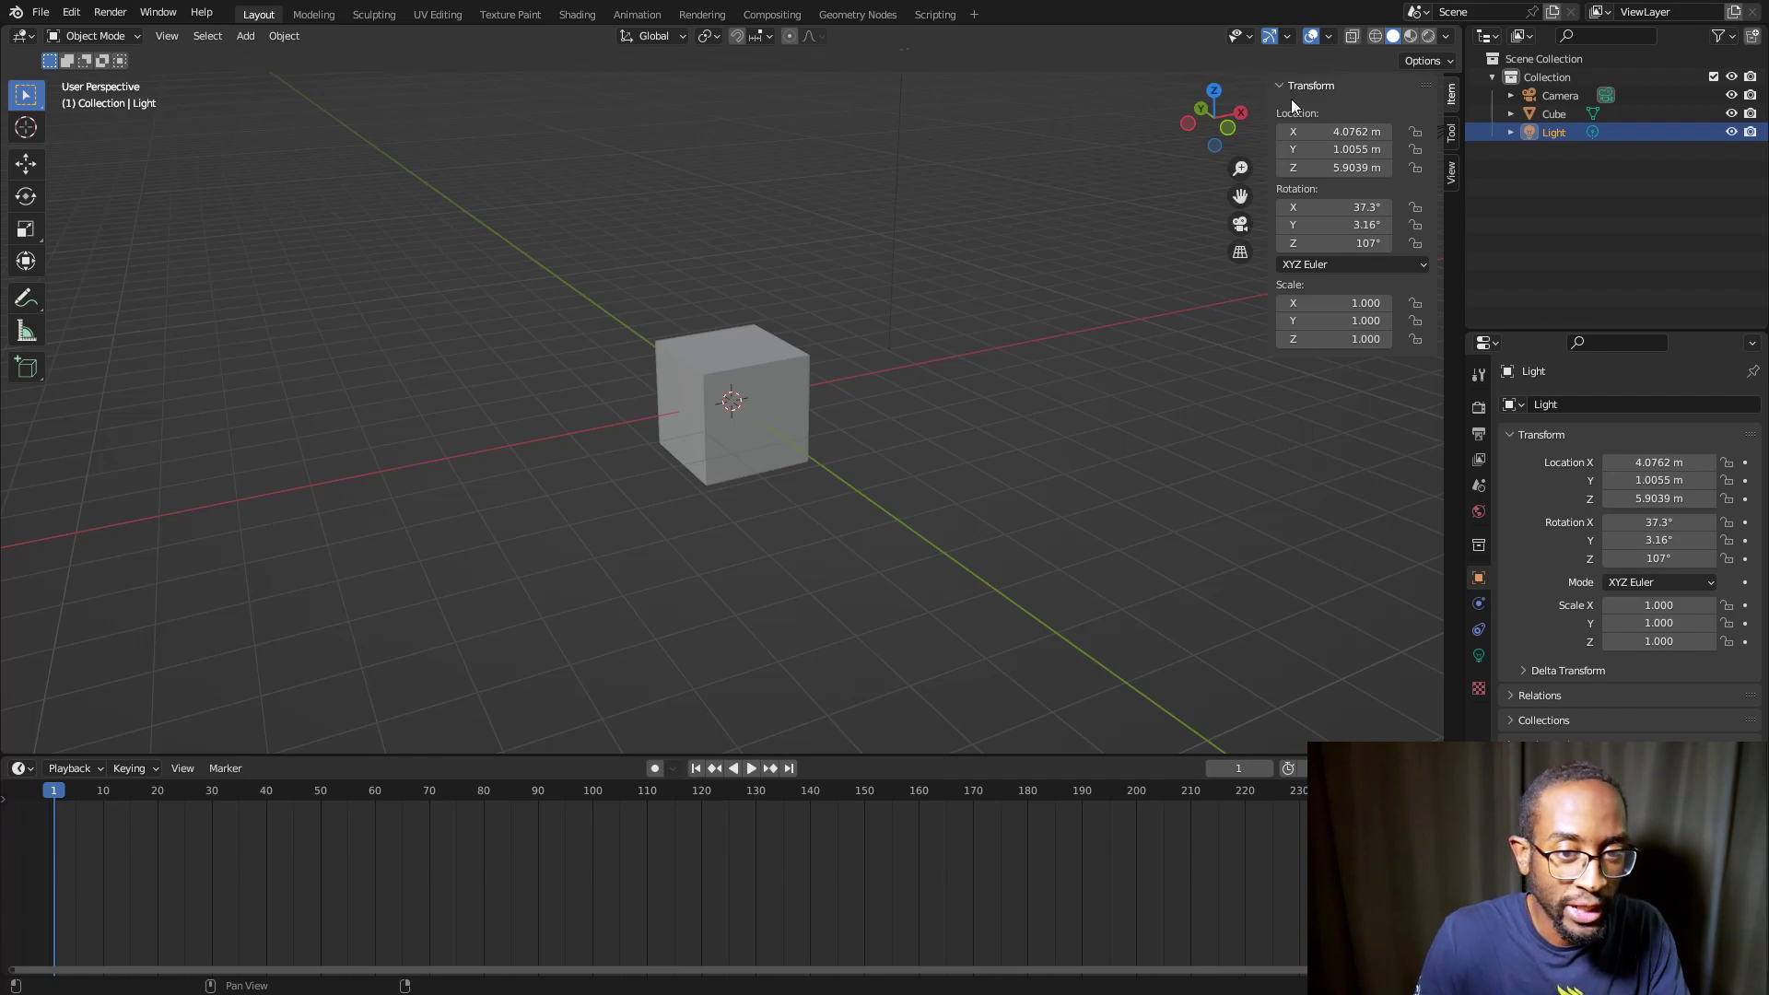
left_click_drag(1267, 111, 1644, 101)
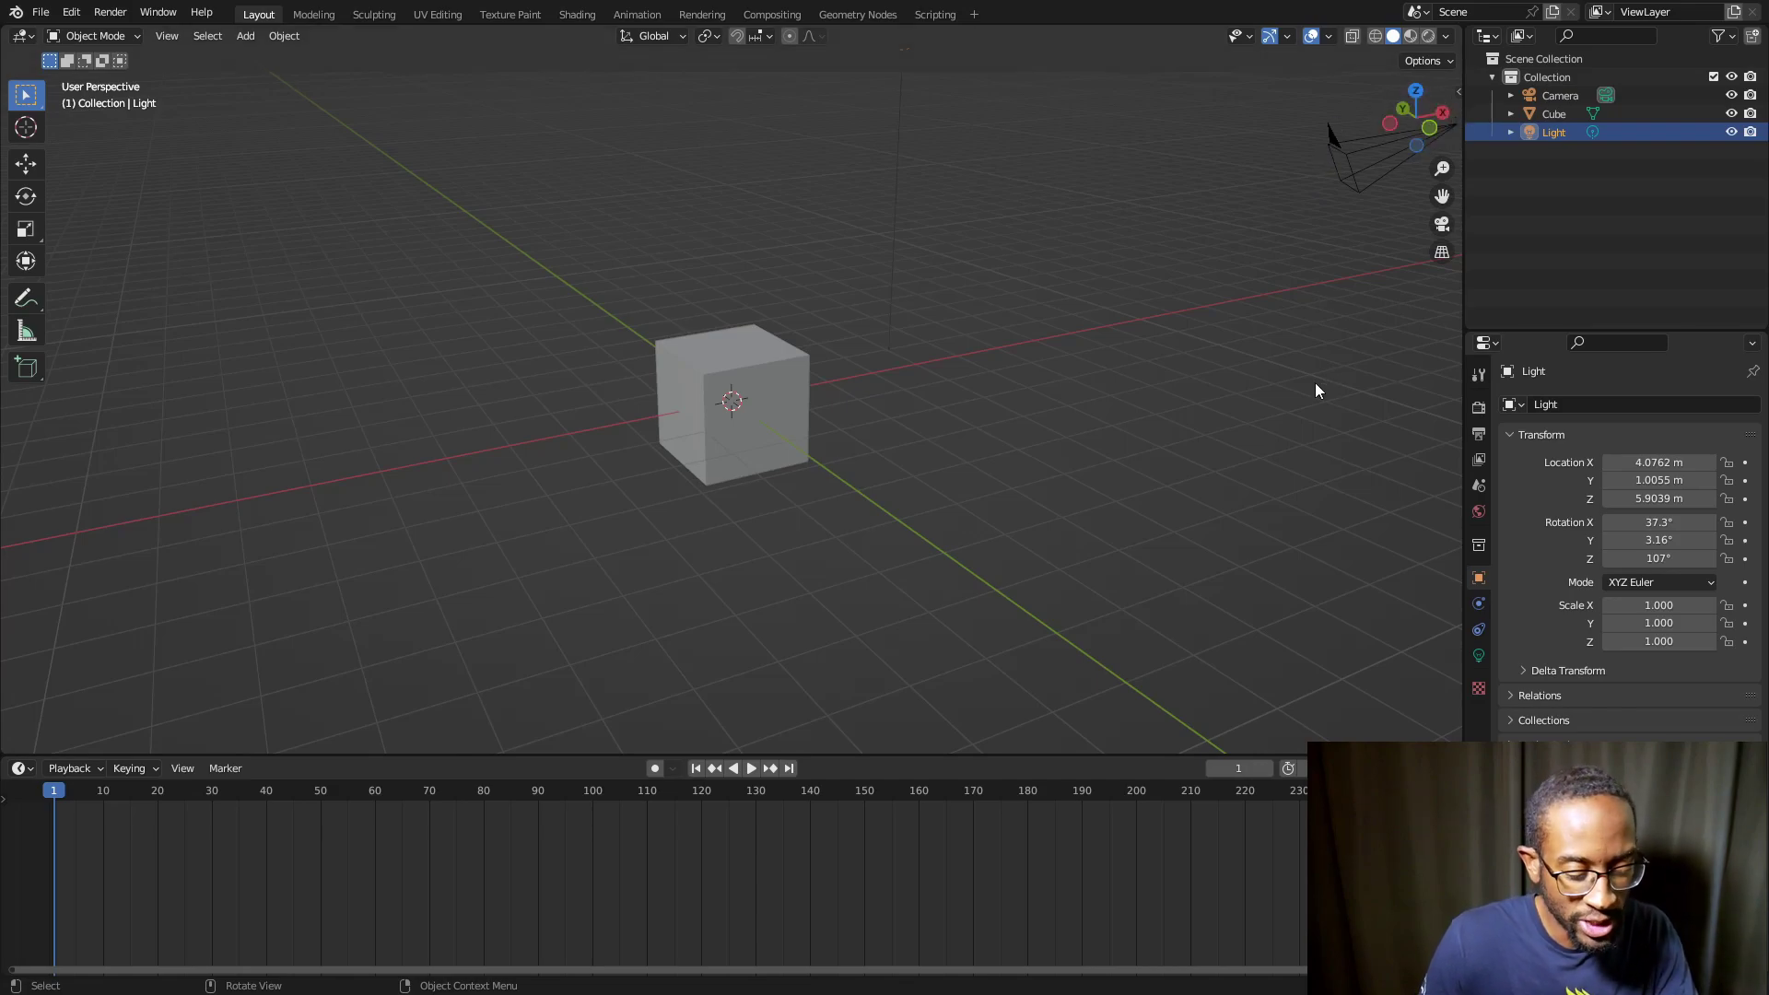
key("n")
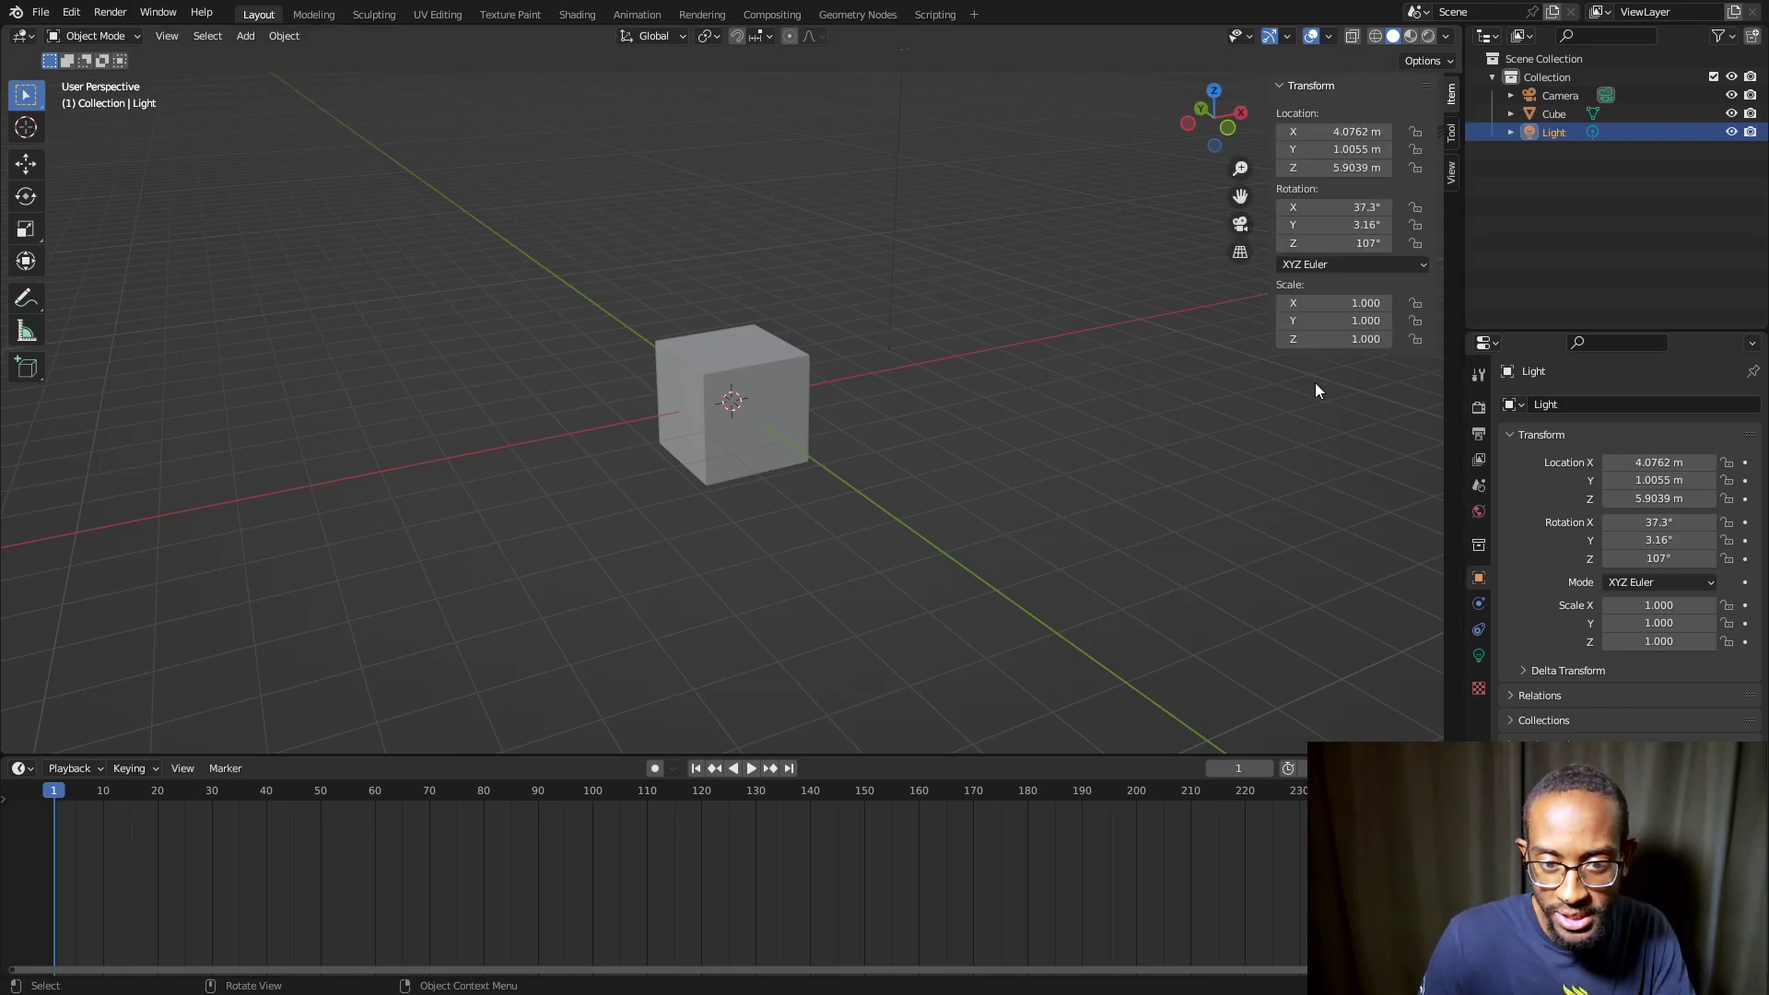
key("n")
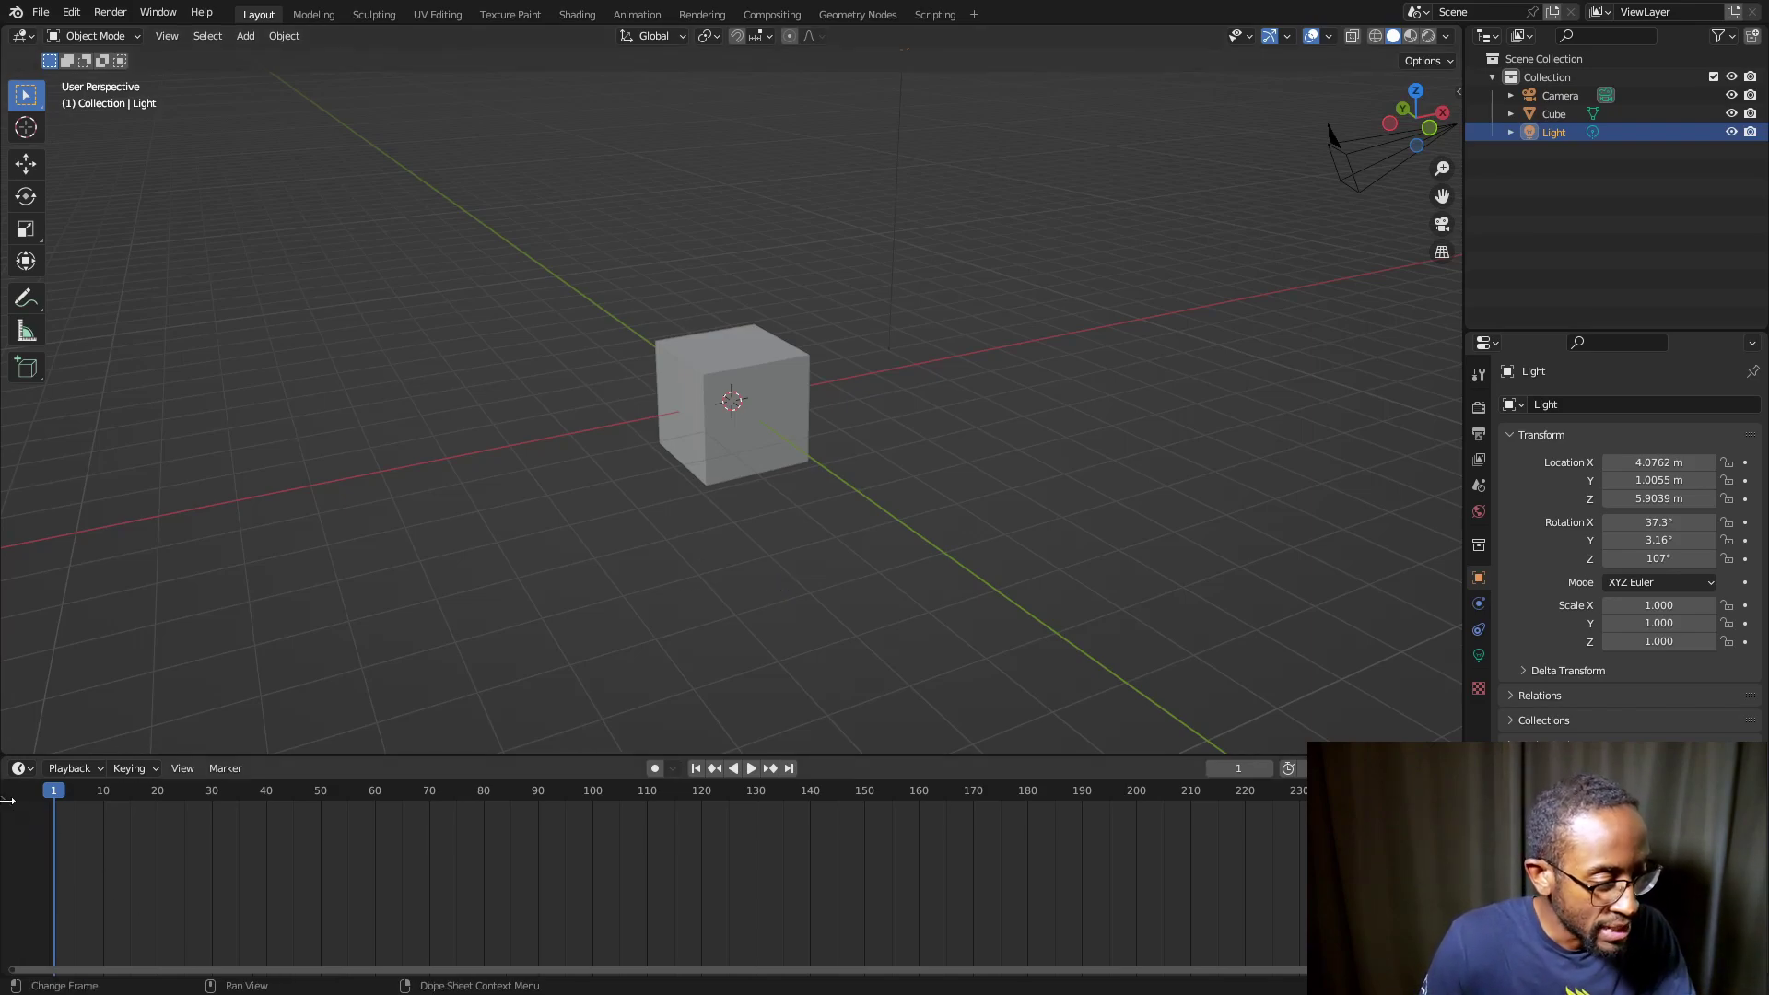
left_click(7, 803)
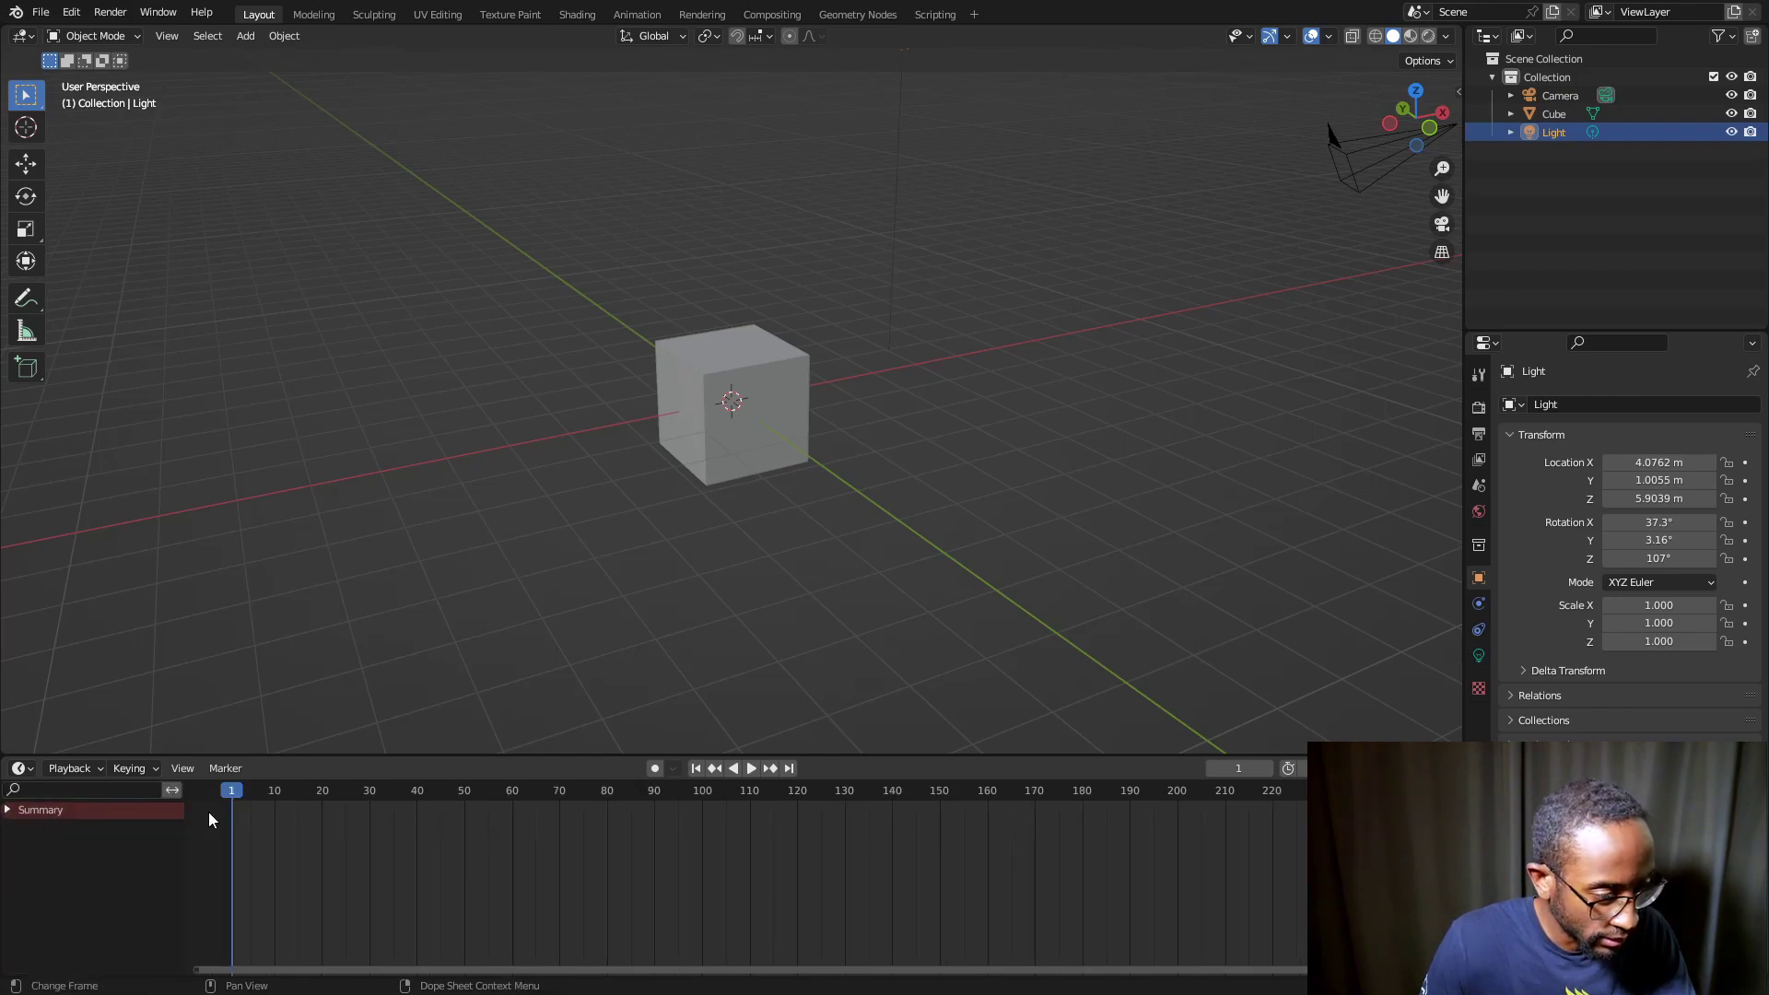
left_click_drag(185, 823, 11, 829)
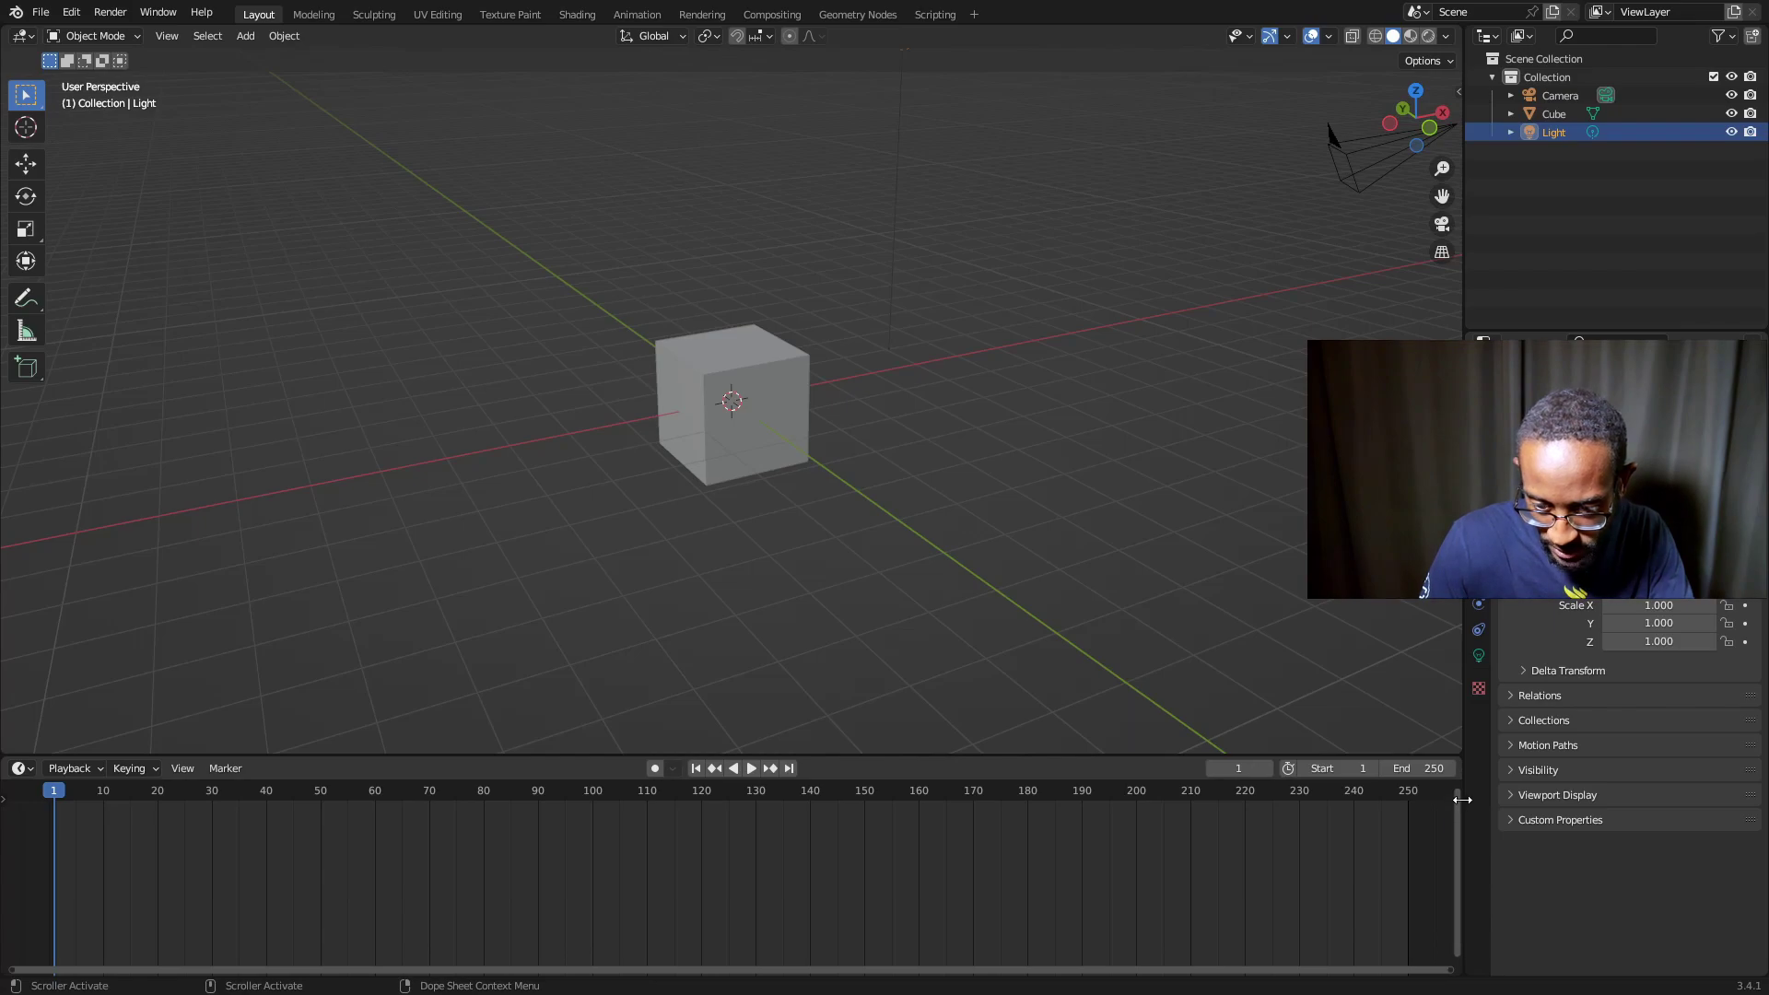
left_click_drag(1452, 814, 1256, 829)
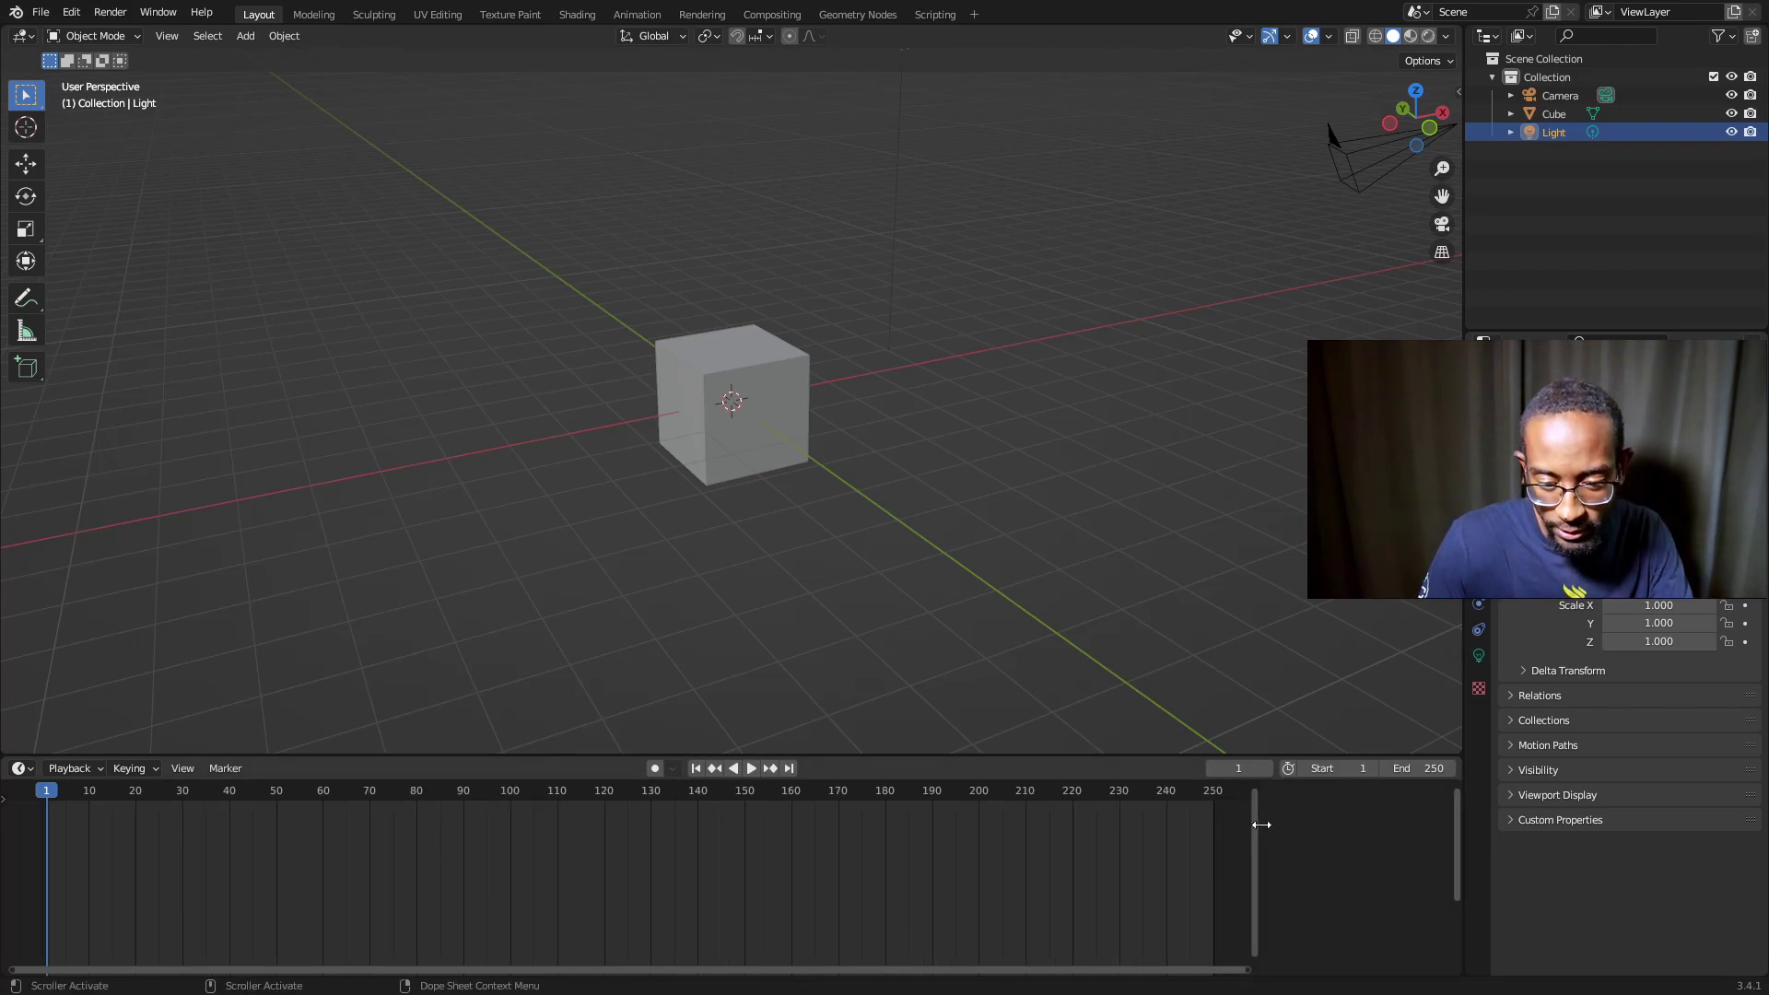
left_click_drag(1261, 825, 1455, 827)
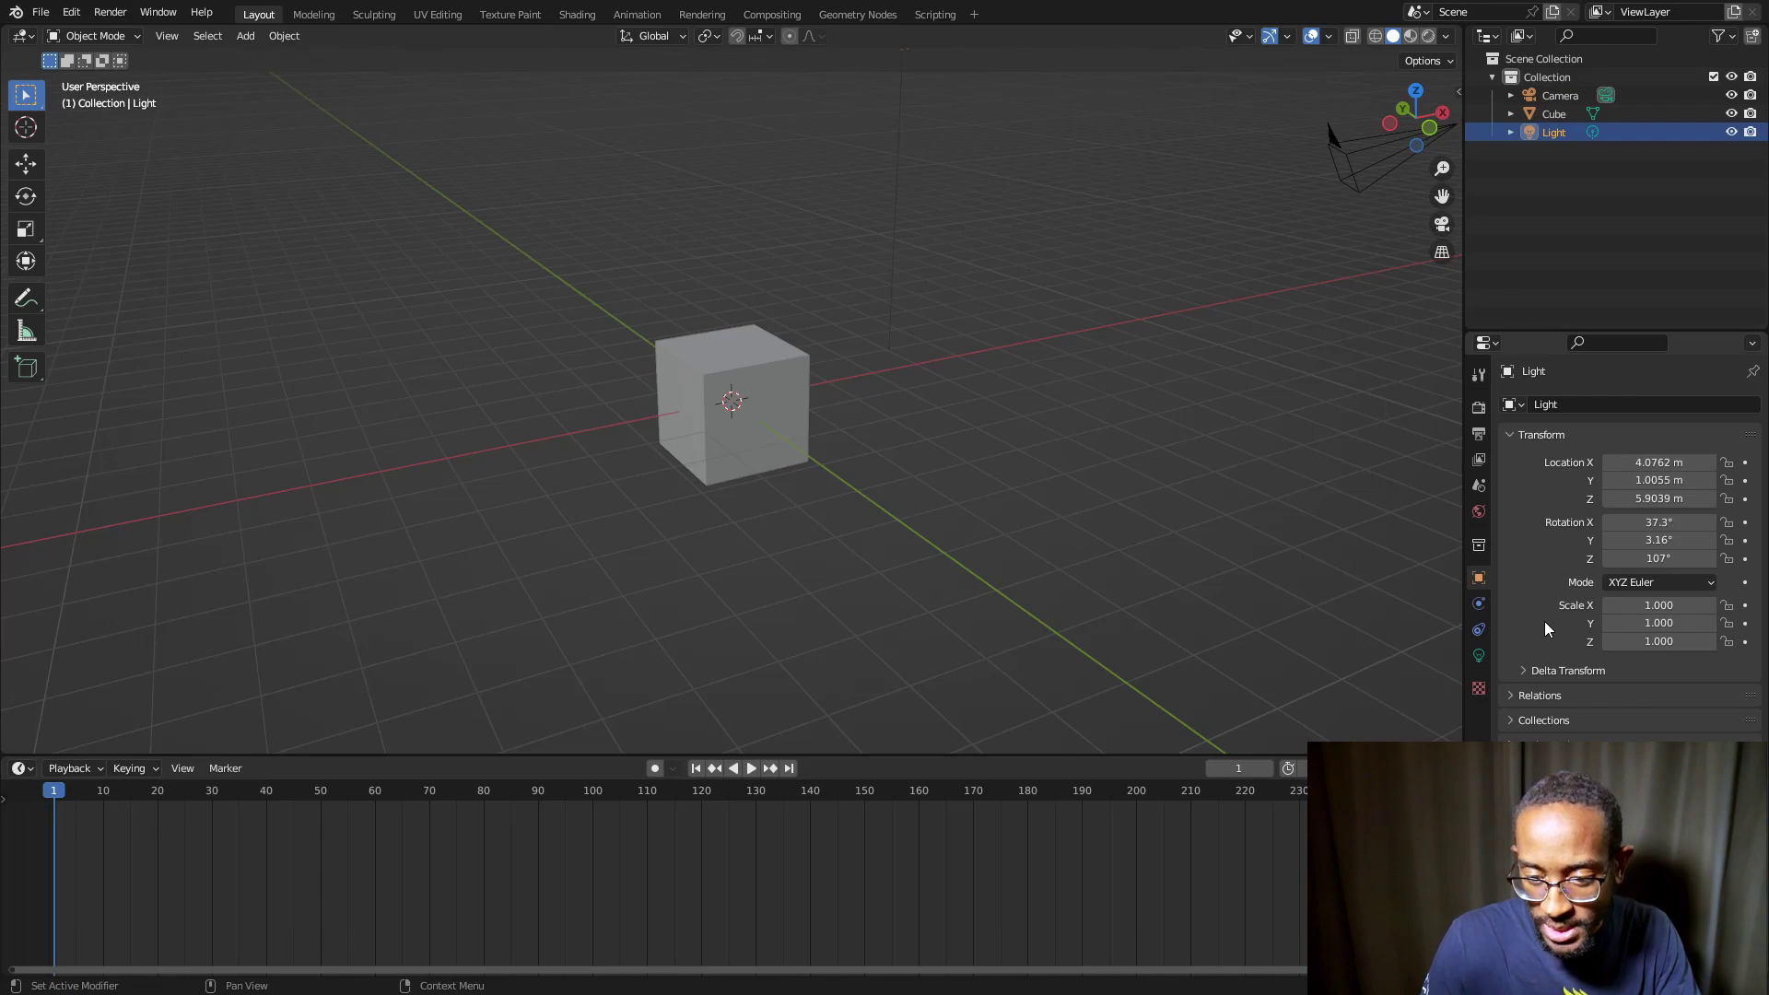
Expand the Light's Relations settings, then collapse all the object property sections
left_click(1511, 695)
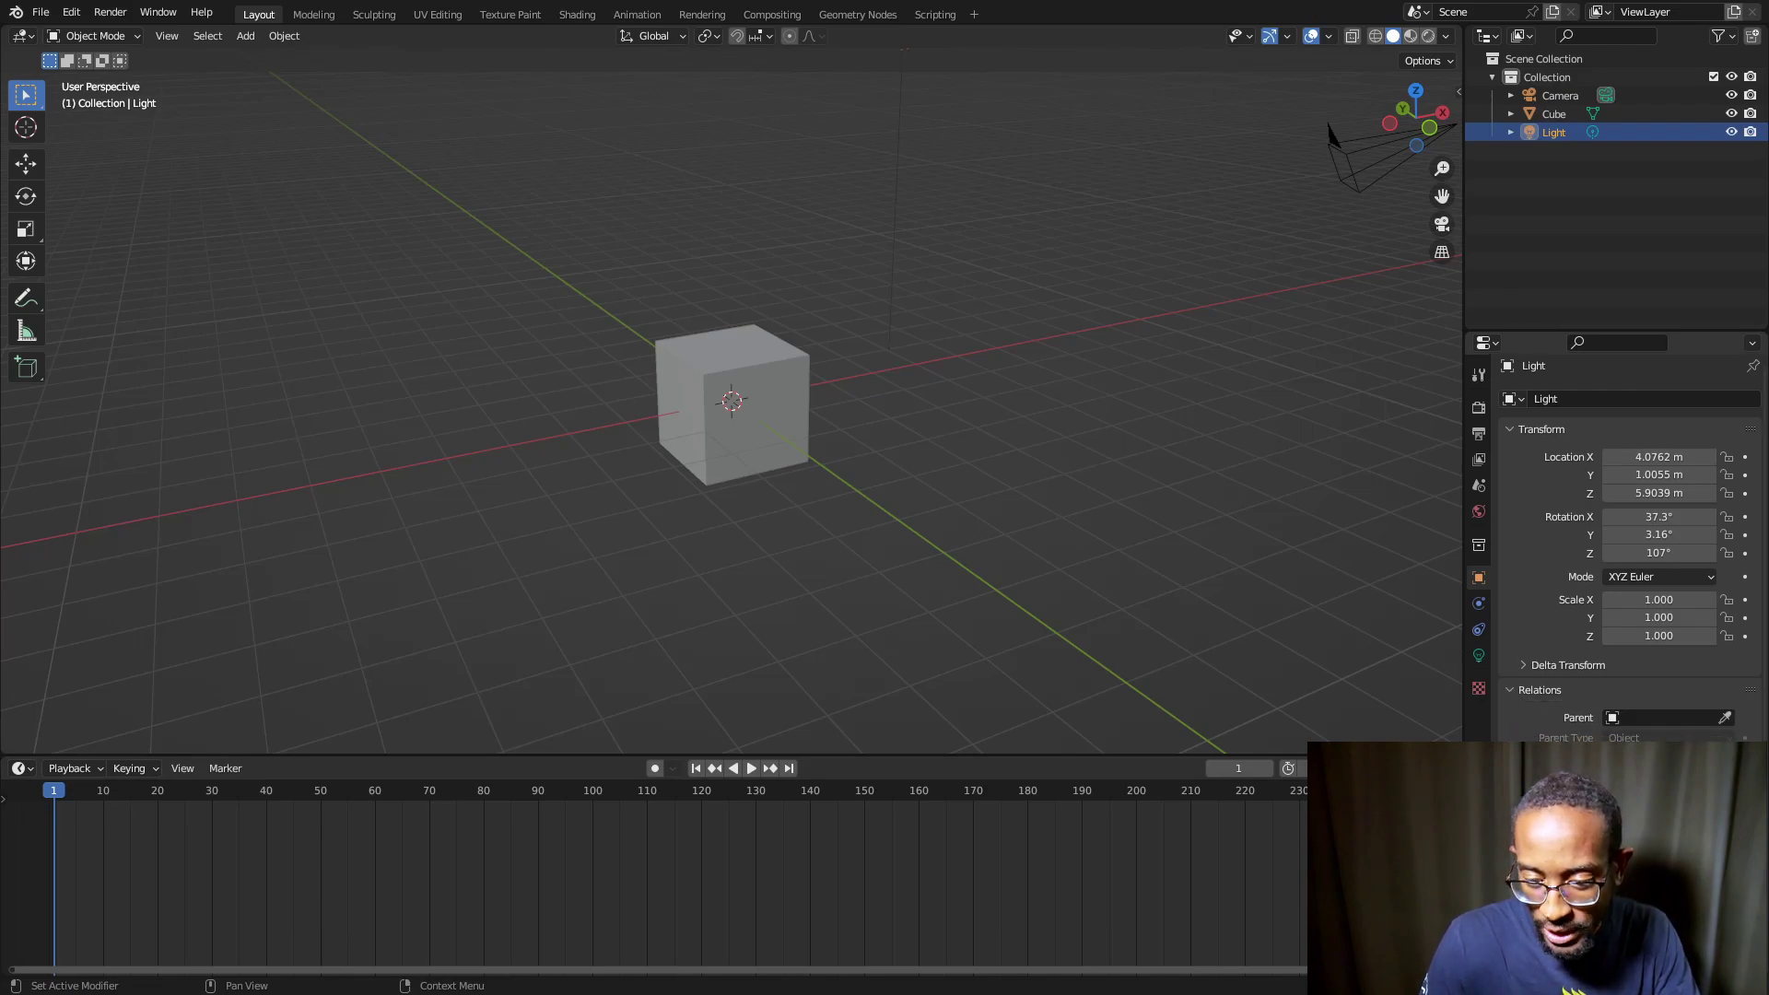
scroll(1509, 693, "down", 2)
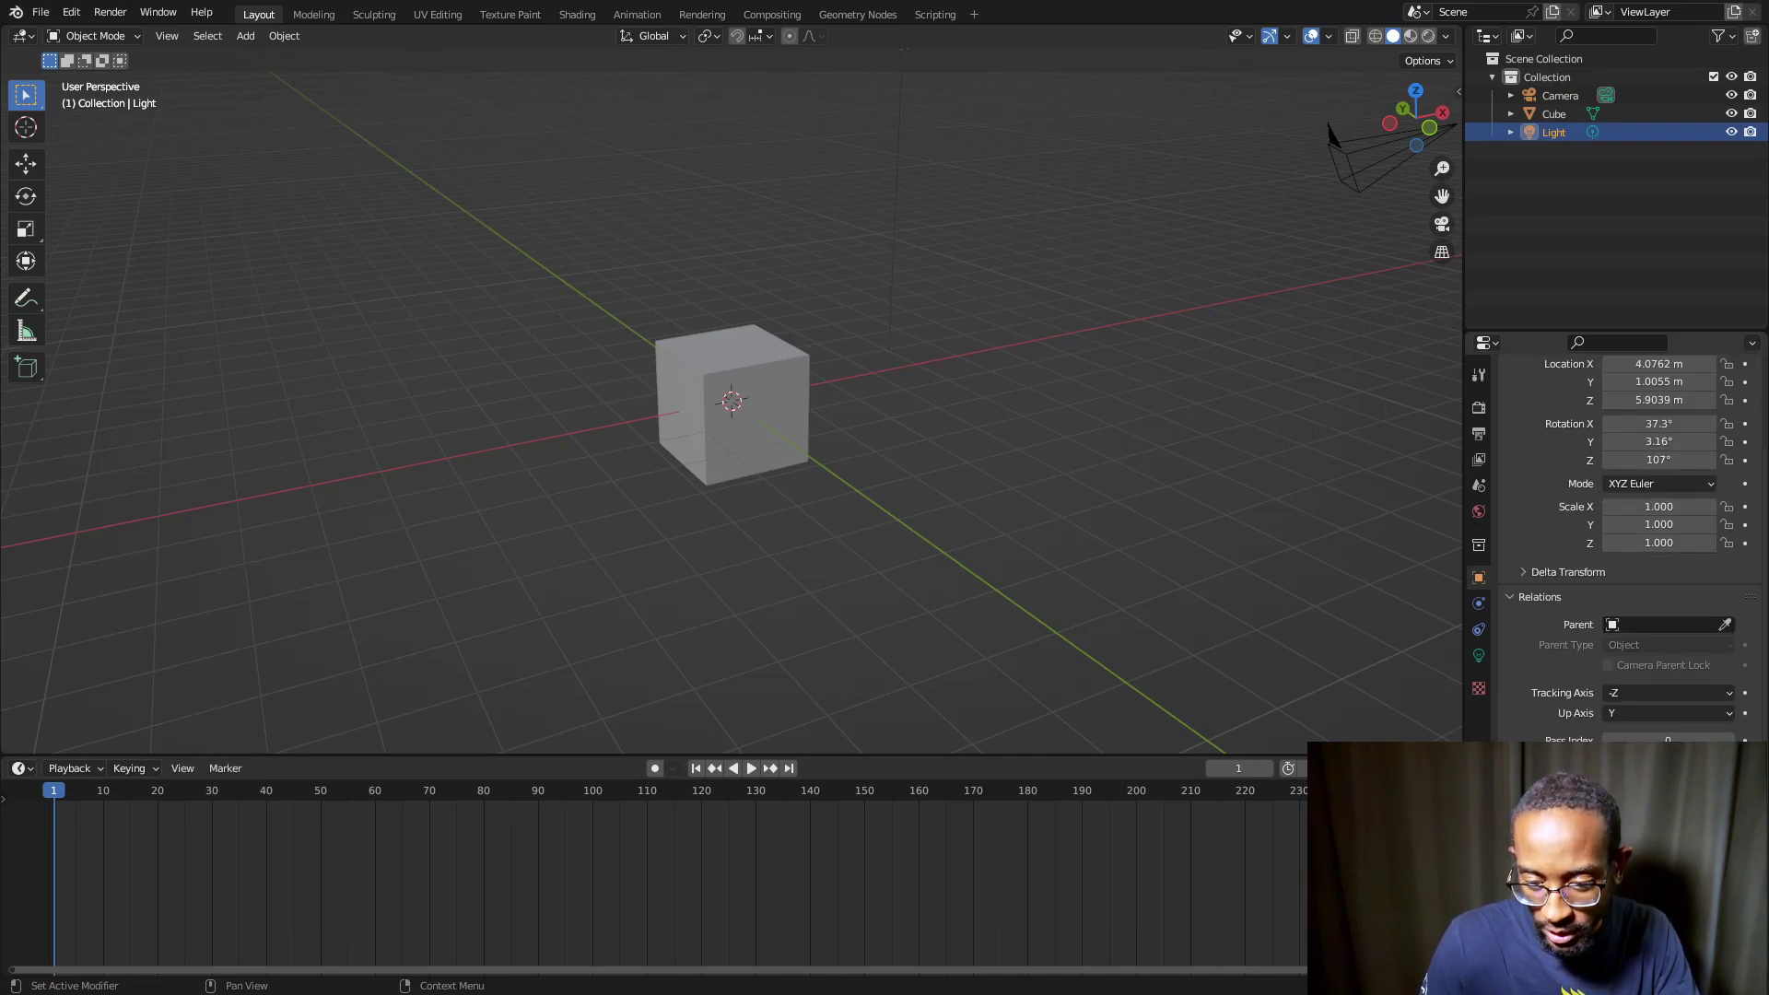
scroll(1509, 693, "up", 2)
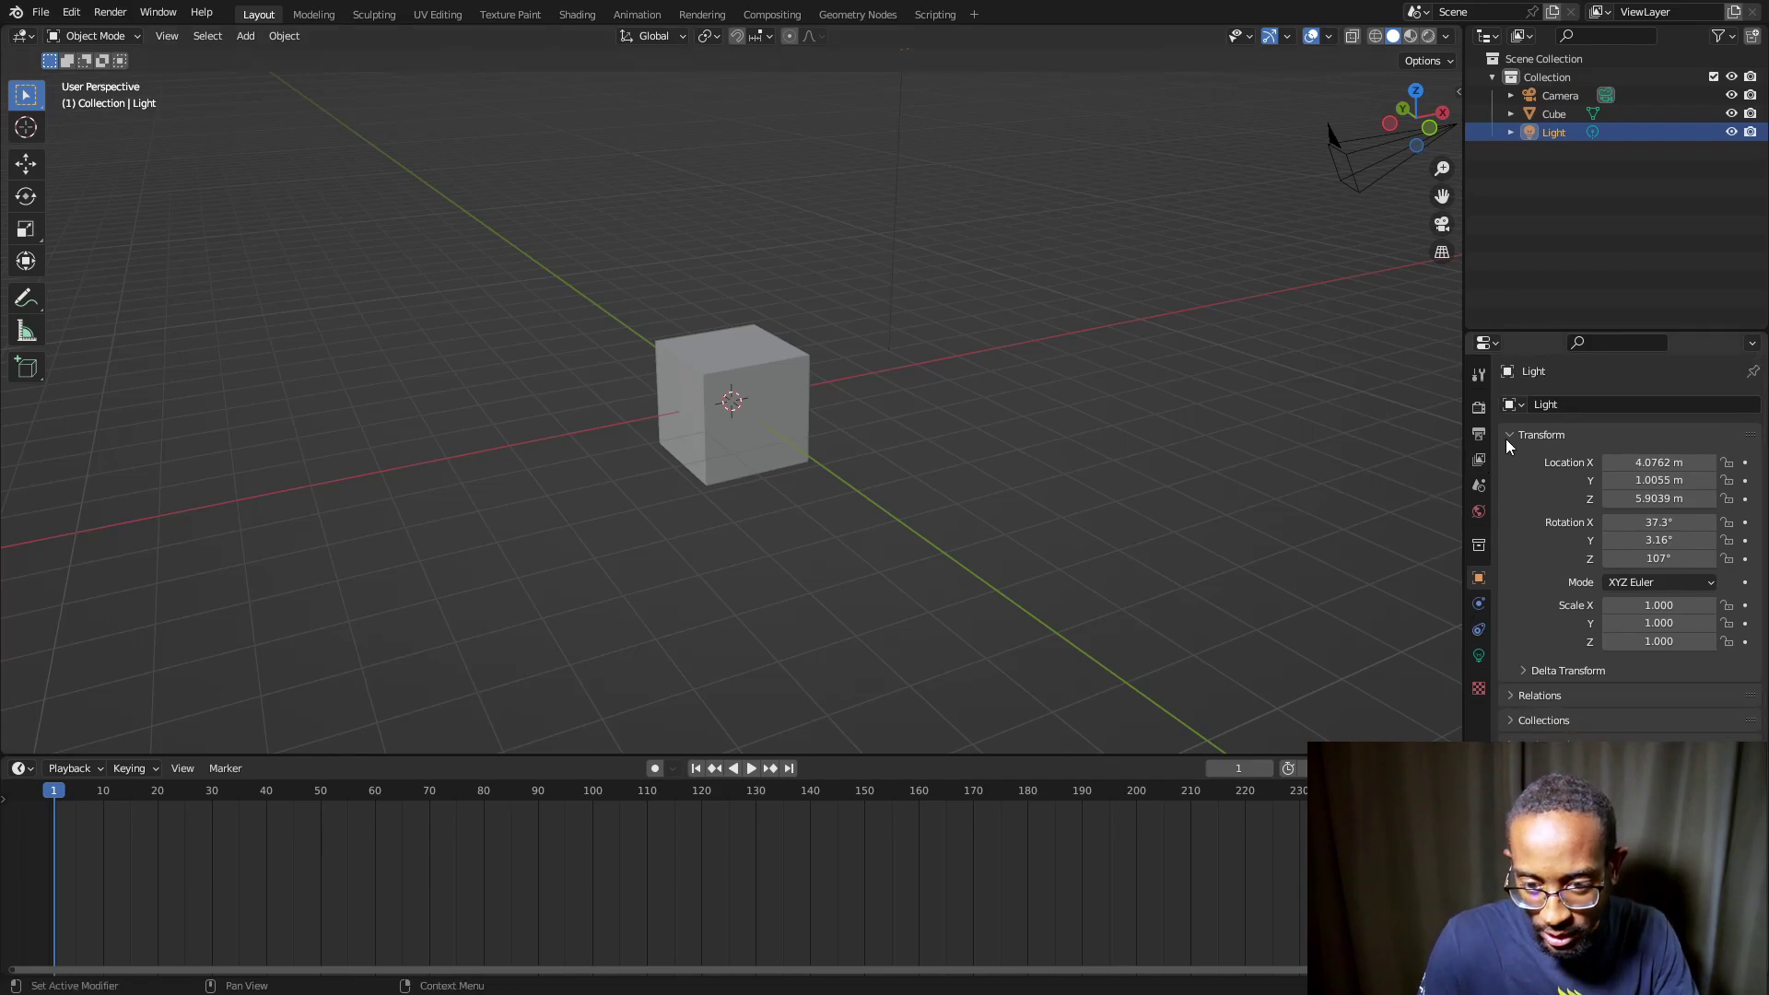
left_click(1505, 434, "ctrl")
Select the cube, expand and collapse its Visibility settings, then show Collection and World properties
left_click(763, 431)
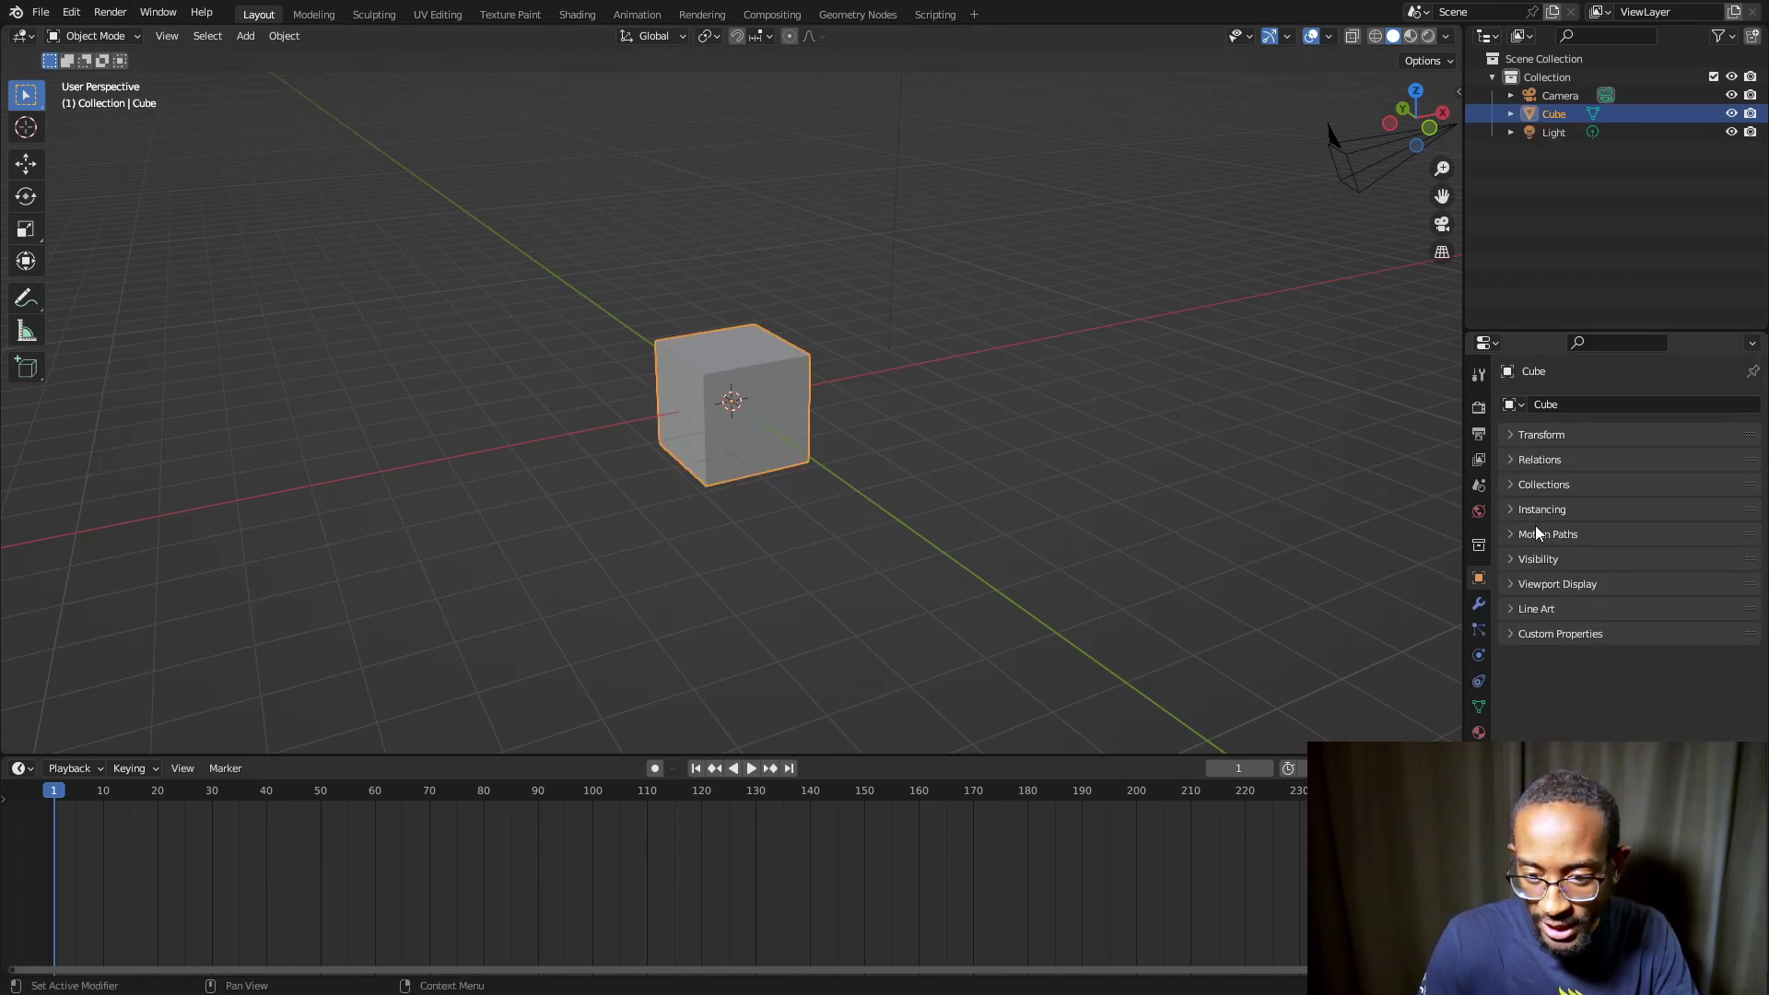
left_click(1508, 558)
left_click(1509, 558)
left_click(1478, 544)
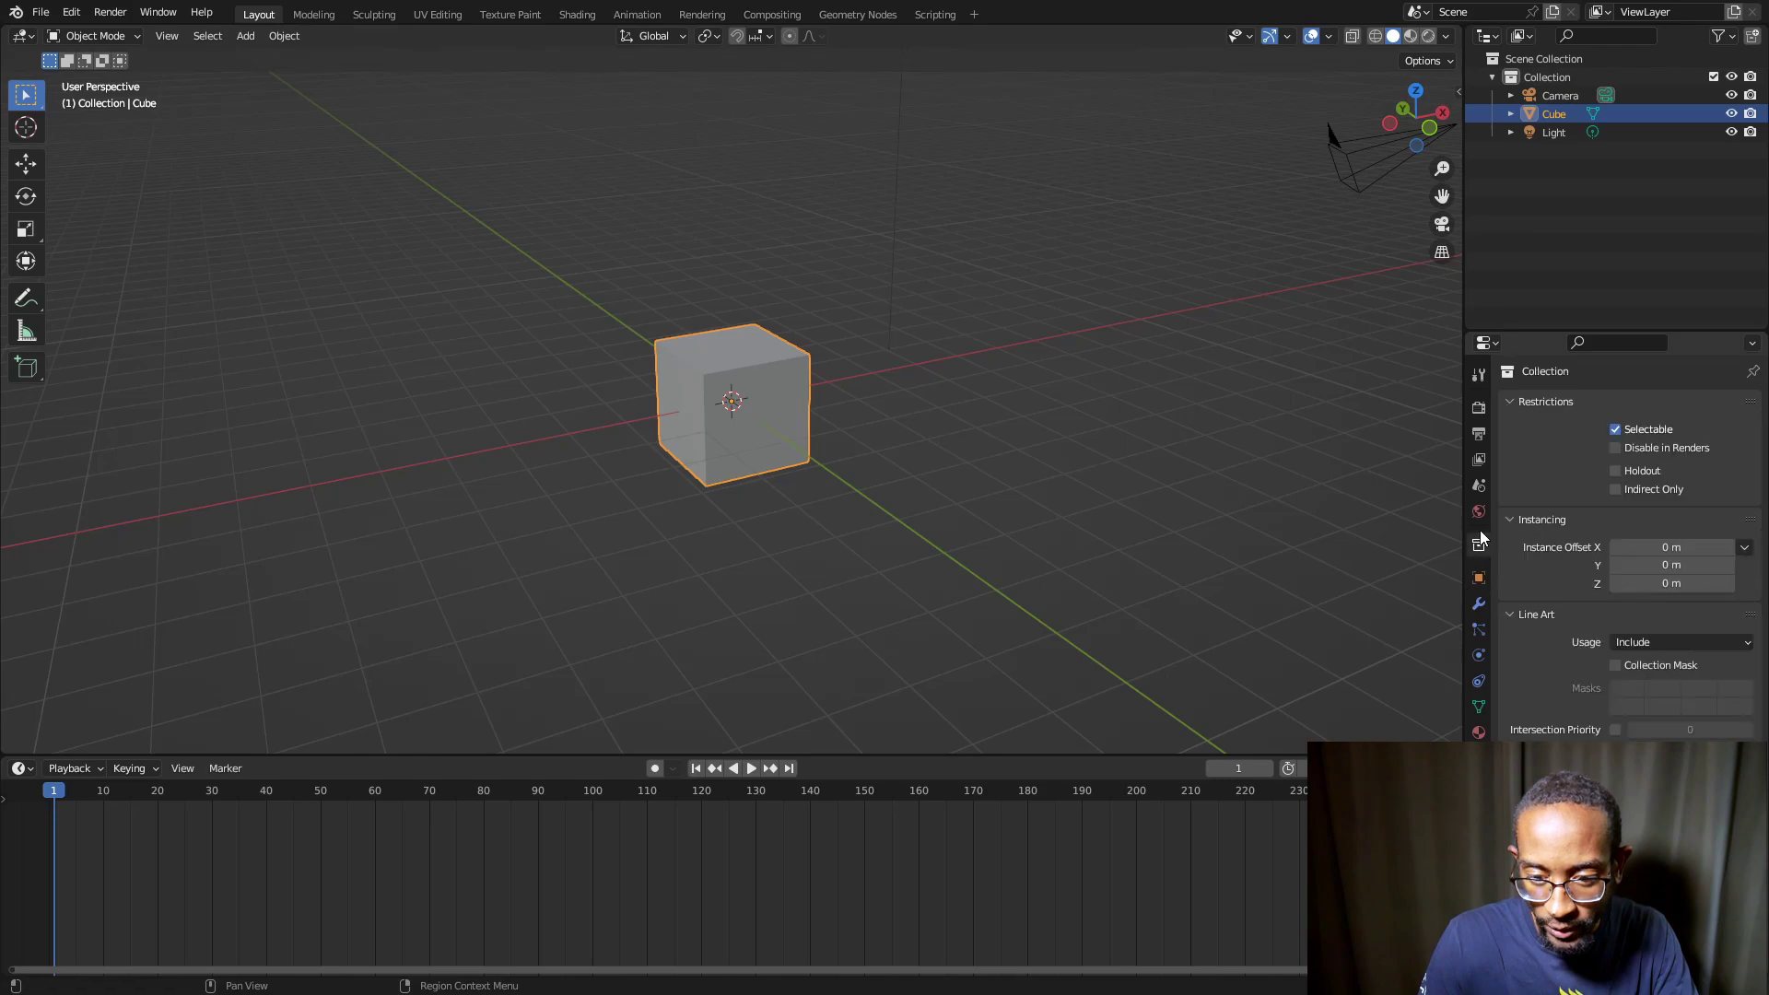
left_click(1479, 512)
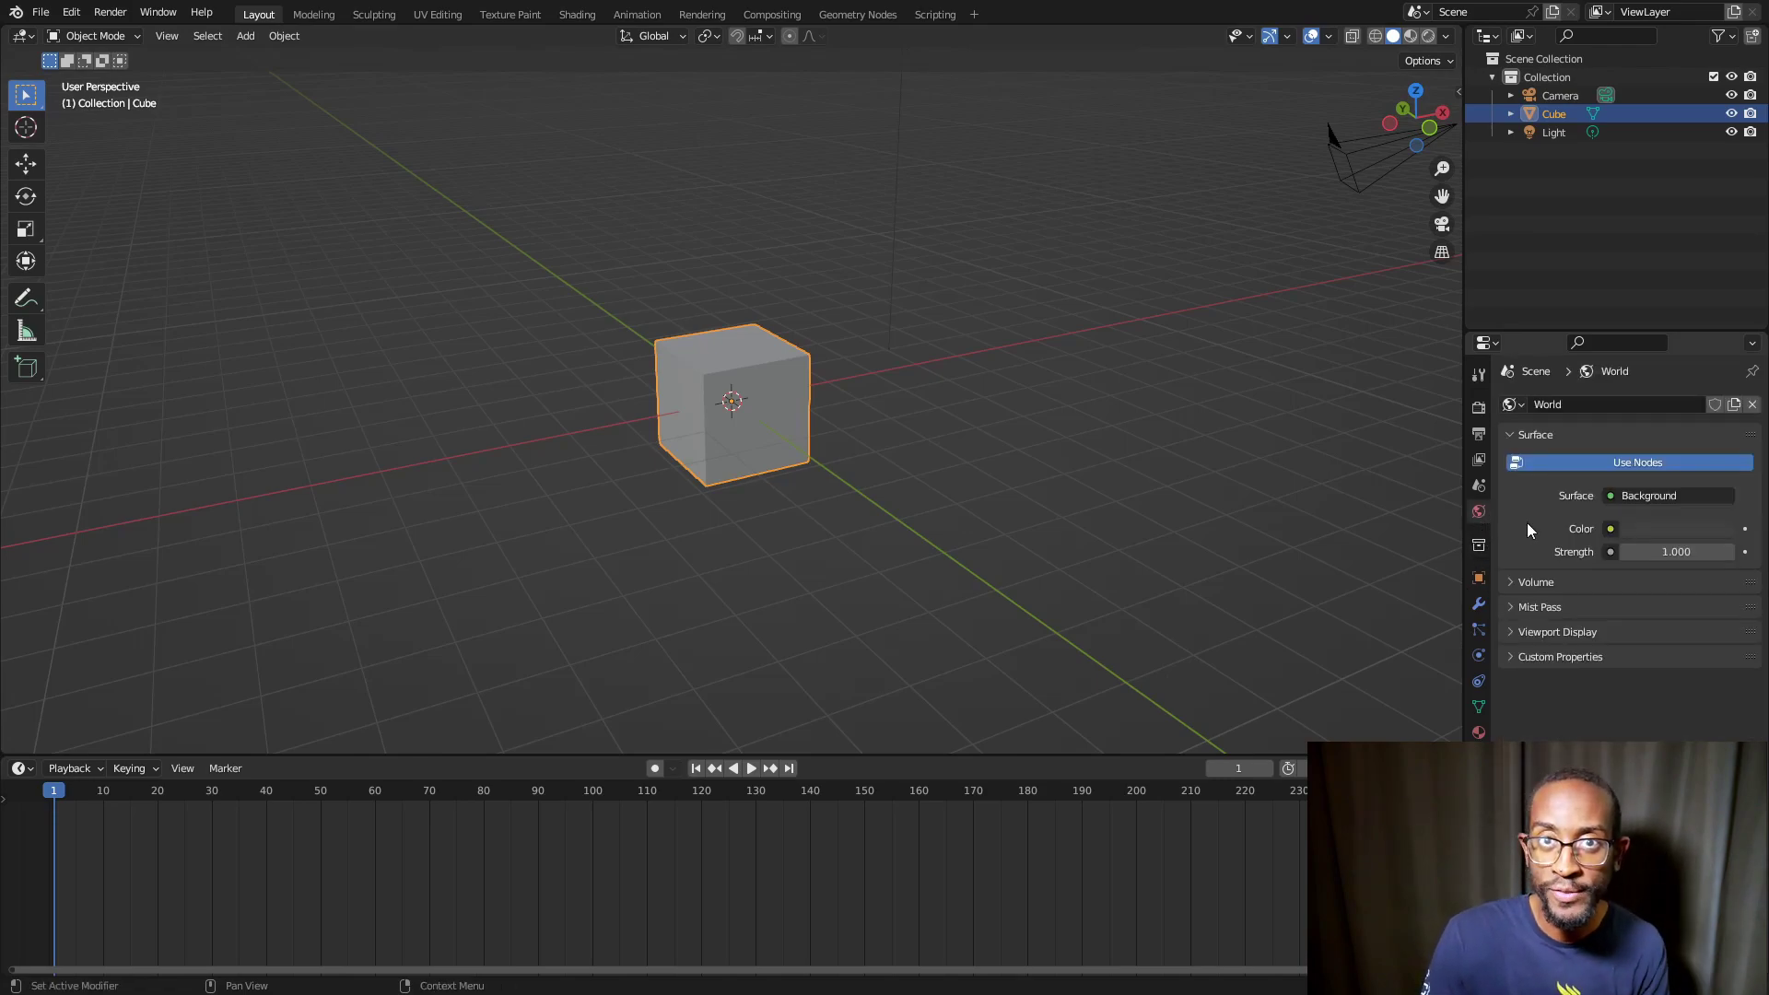